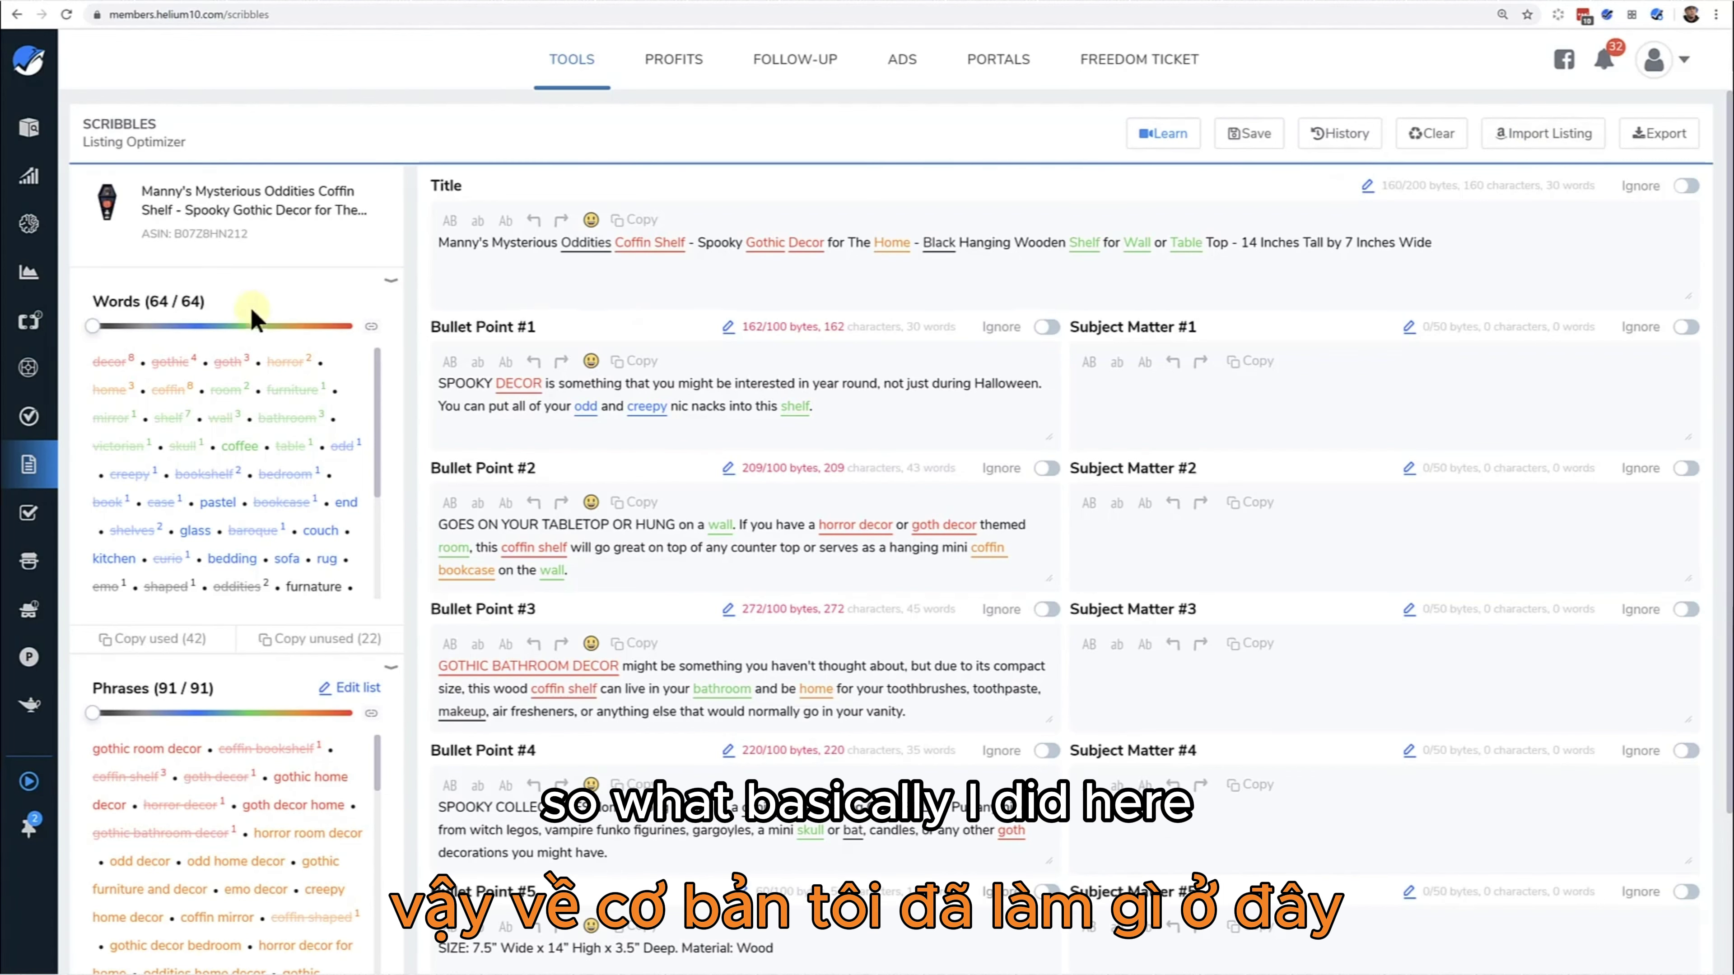
Step: Open the keyword phrase list for editing and scroll through it
{"action": "scroll", "coordinate": [247, 635], "scroll_direction": "down", "scroll_amount": 1}
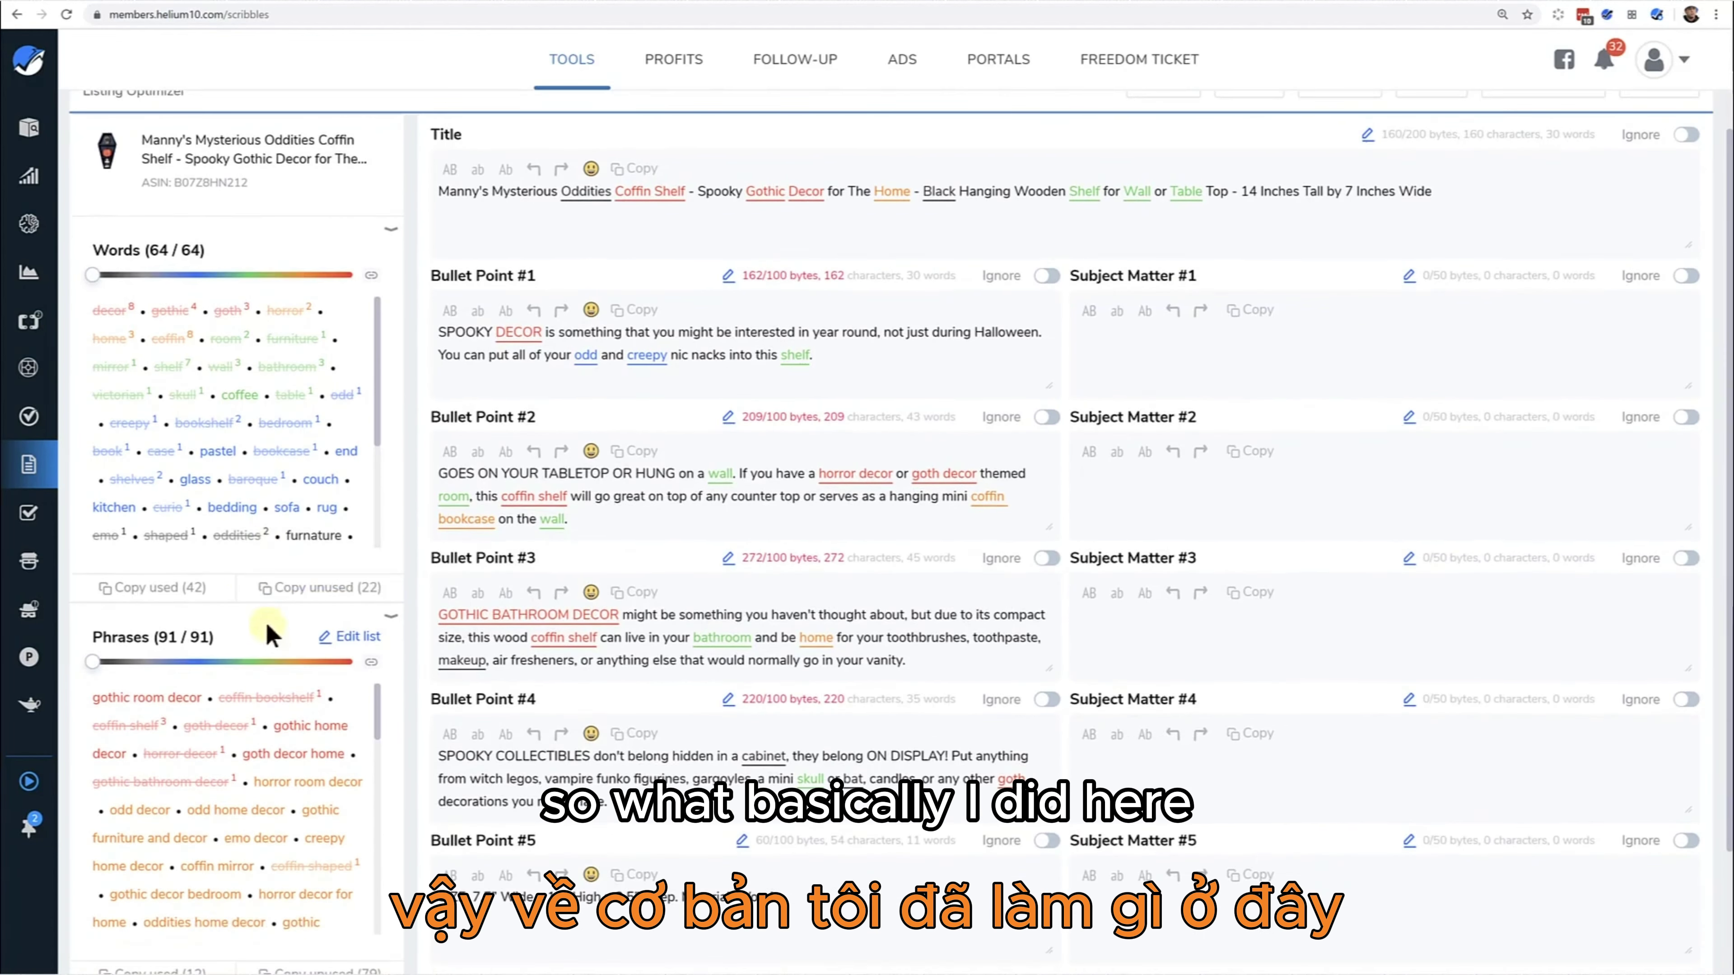
{"action": "left_click", "coordinate": [347, 636]}
{"action": "scroll", "coordinate": [353, 467], "scroll_direction": "up", "scroll_amount": 1}
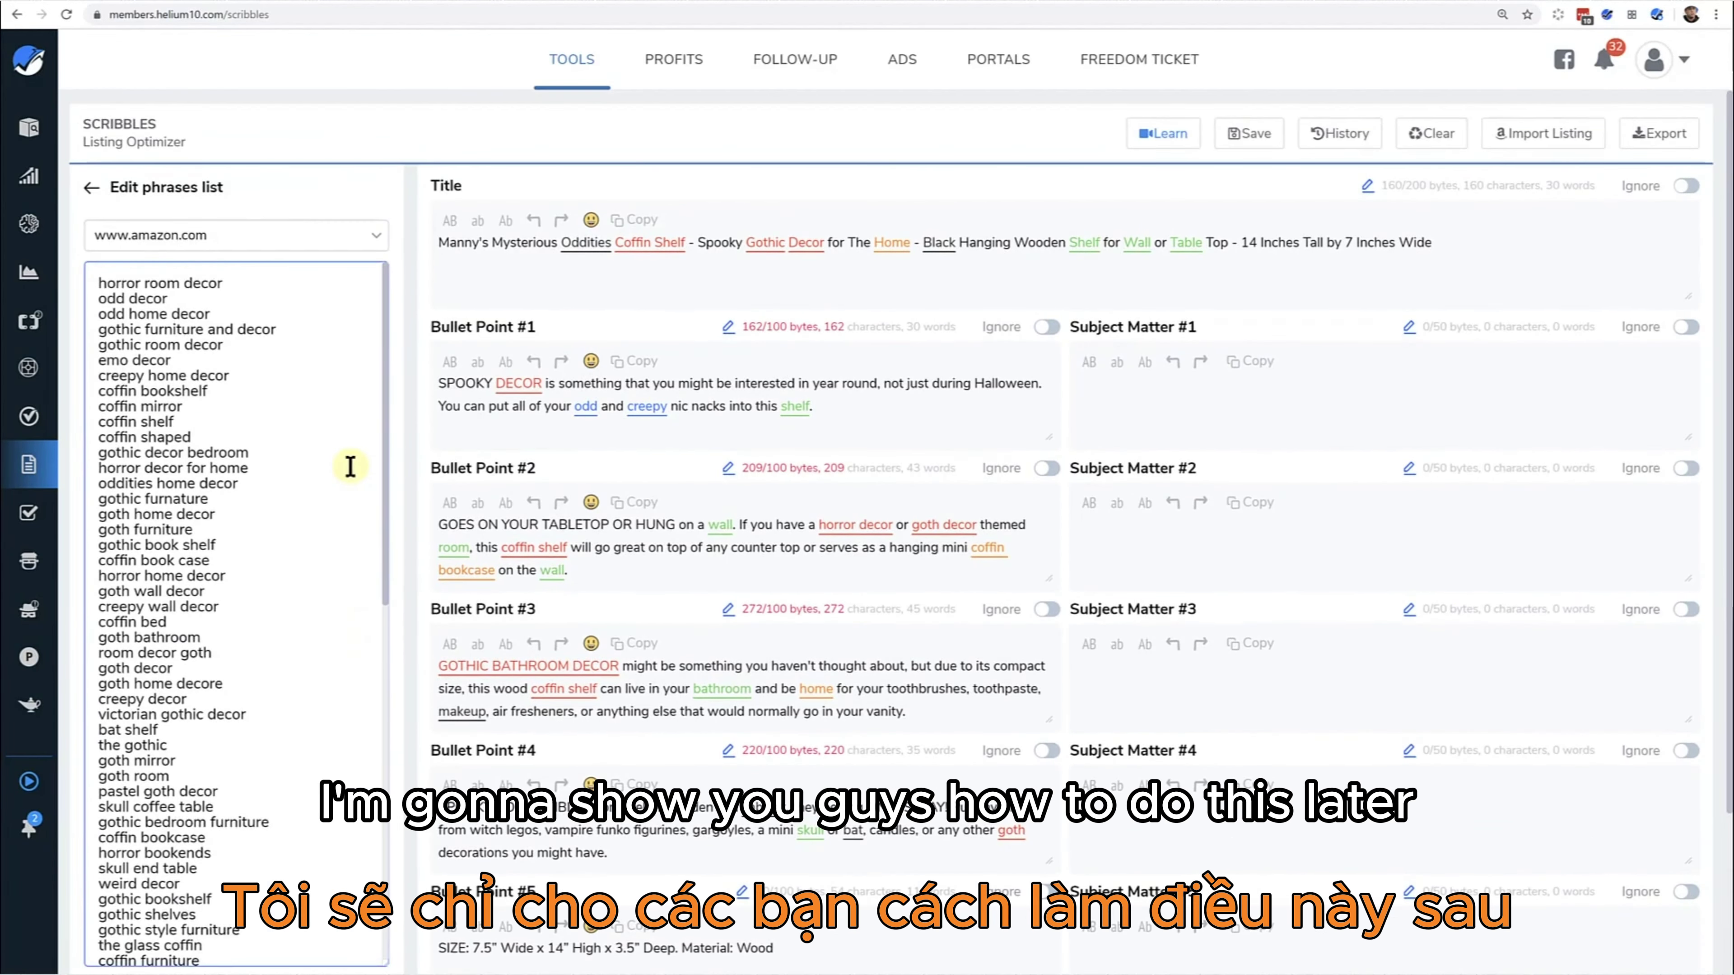
{"action": "scroll", "coordinate": [352, 470], "scroll_direction": "down", "scroll_amount": 3}
{"action": "scroll", "coordinate": [350, 472], "scroll_direction": "down", "scroll_amount": 8}
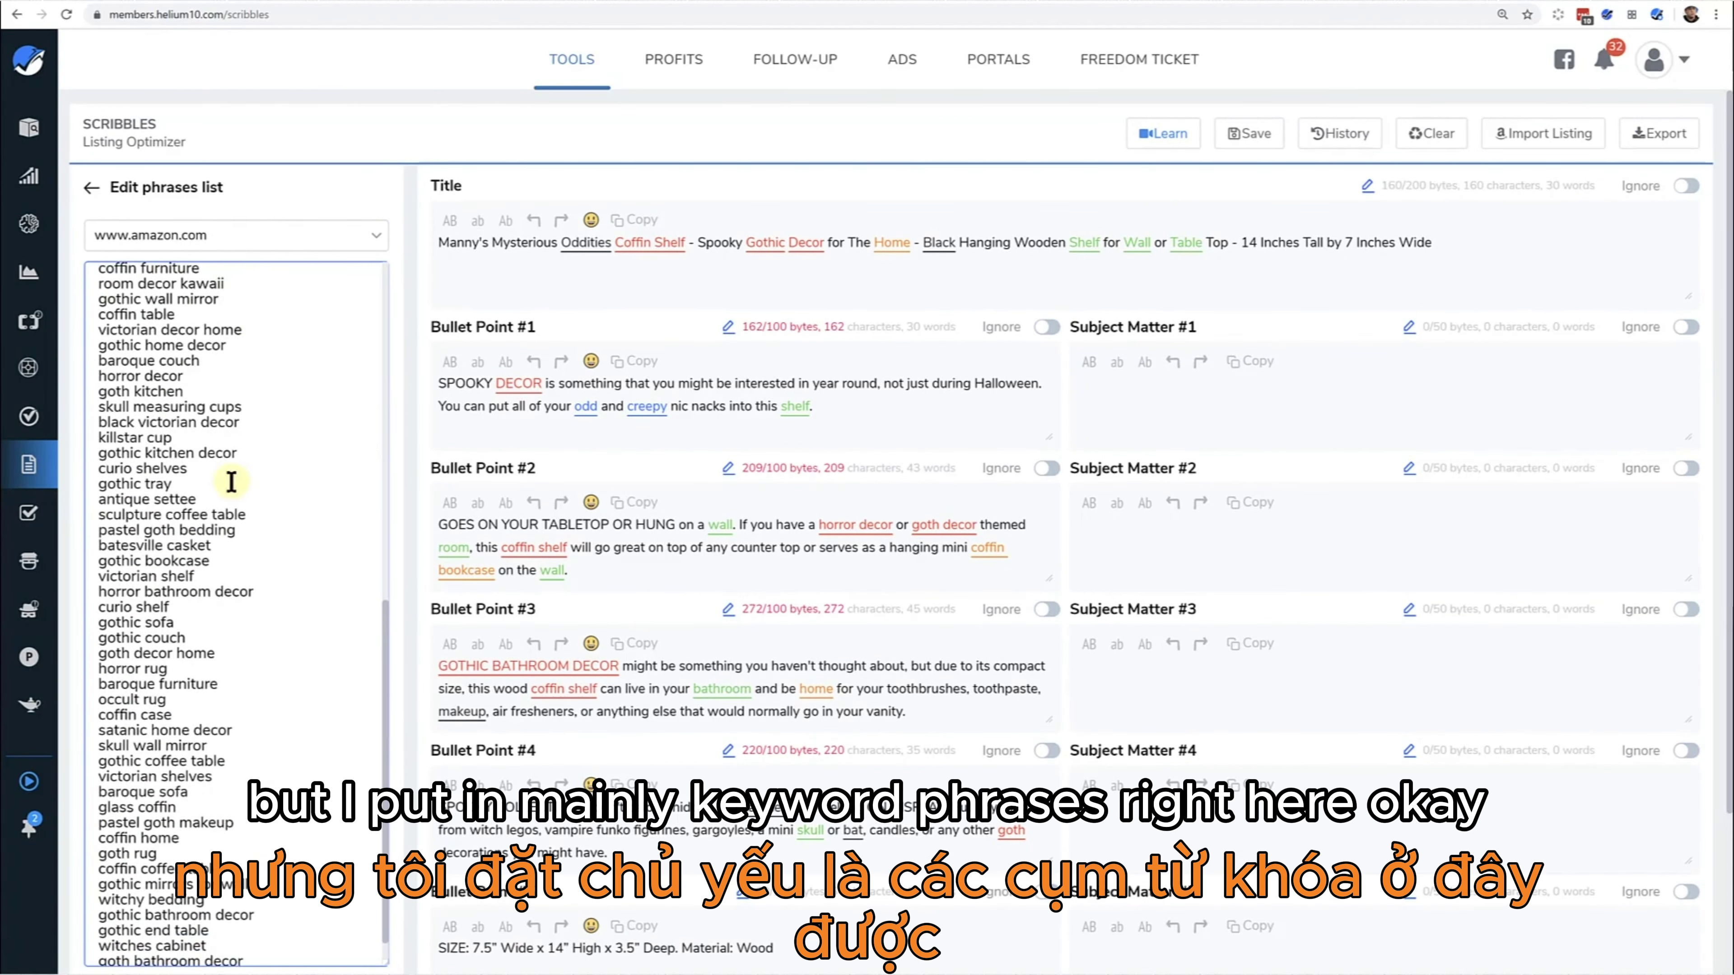
{"action": "scroll", "coordinate": [248, 473], "scroll_direction": "down", "scroll_amount": 1}
{"action": "left_click_drag", "start_coordinate": [387, 696], "coordinate": [380, 317]}
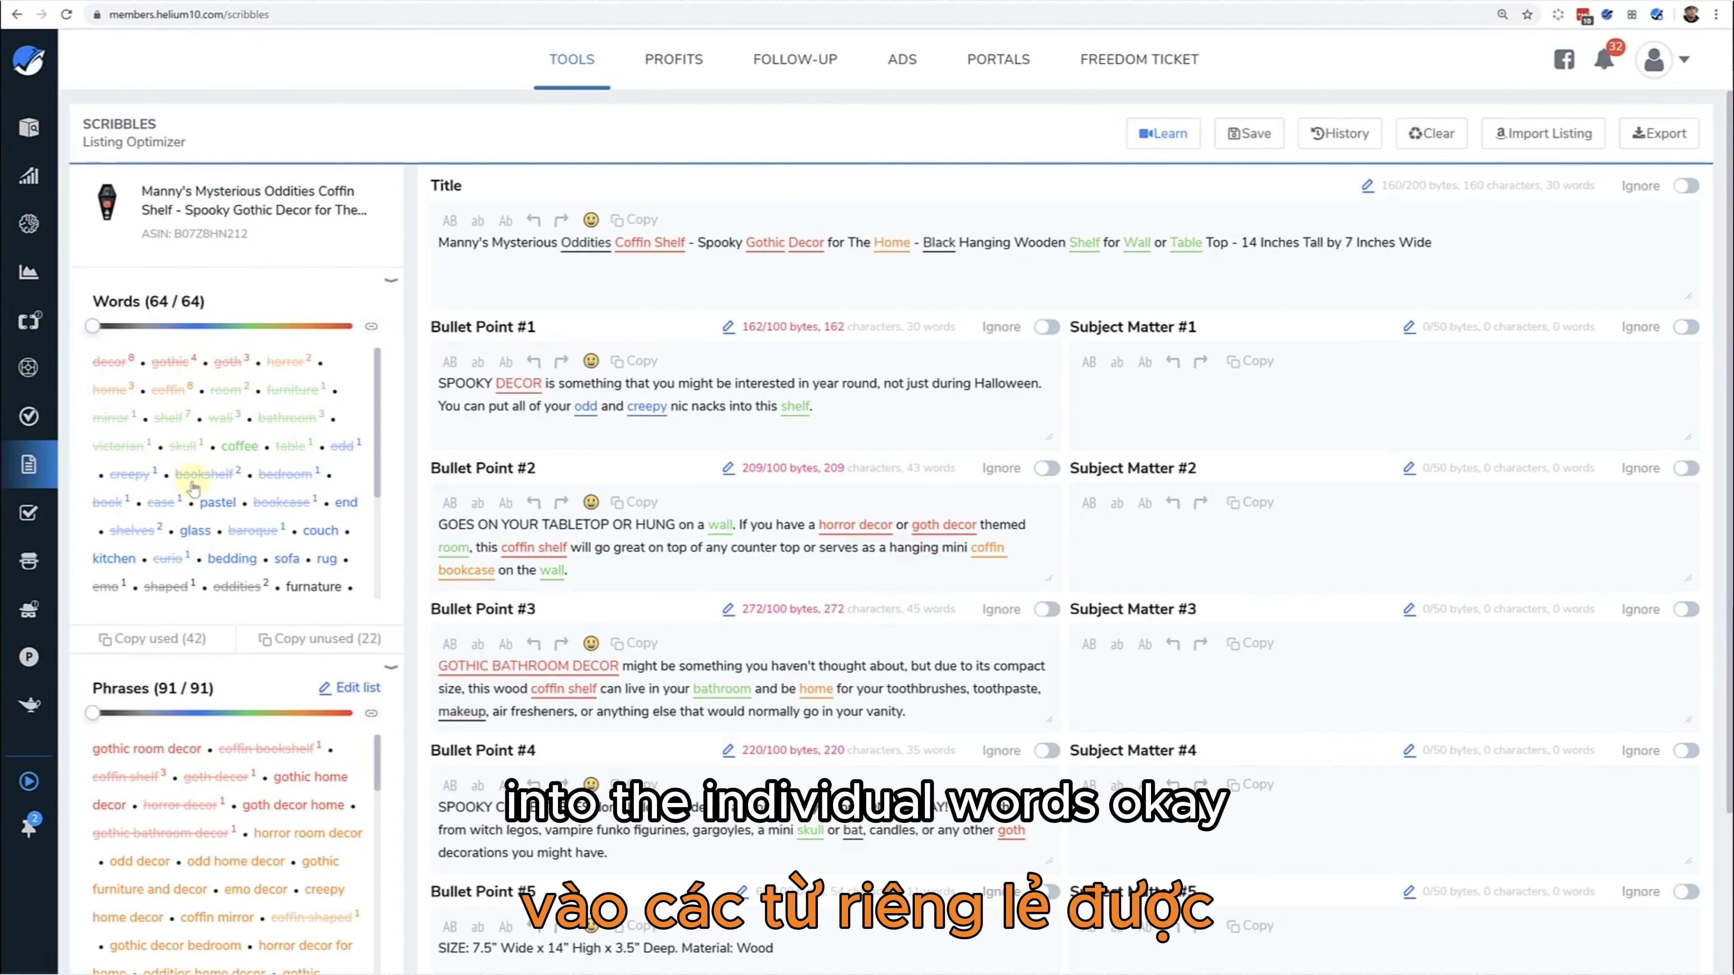
Step: Zoom the page in and review the 64-word list, led by decor and coffin at 8 uses
{"action": "key", "text": "ctrl+plus"}
{"action": "key", "text": "ctrl+plus"}
{"action": "key", "text": "ctrl+plus"}
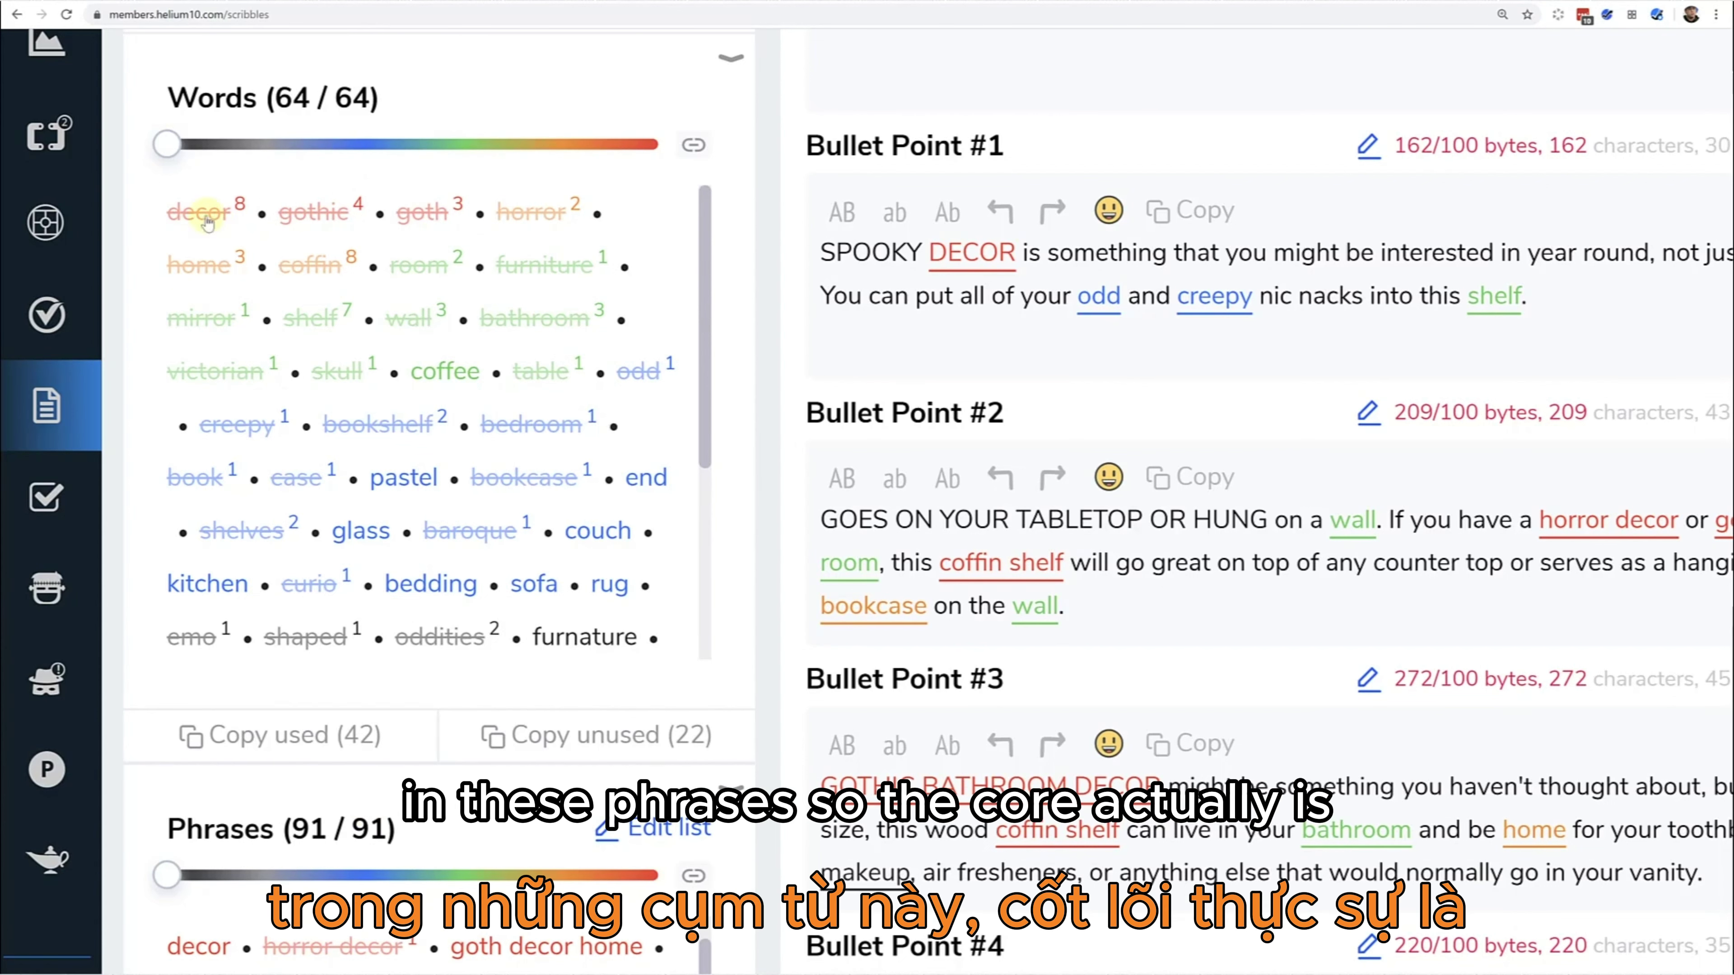
{"action": "scroll", "coordinate": [394, 628], "scroll_direction": "down", "scroll_amount": 2}
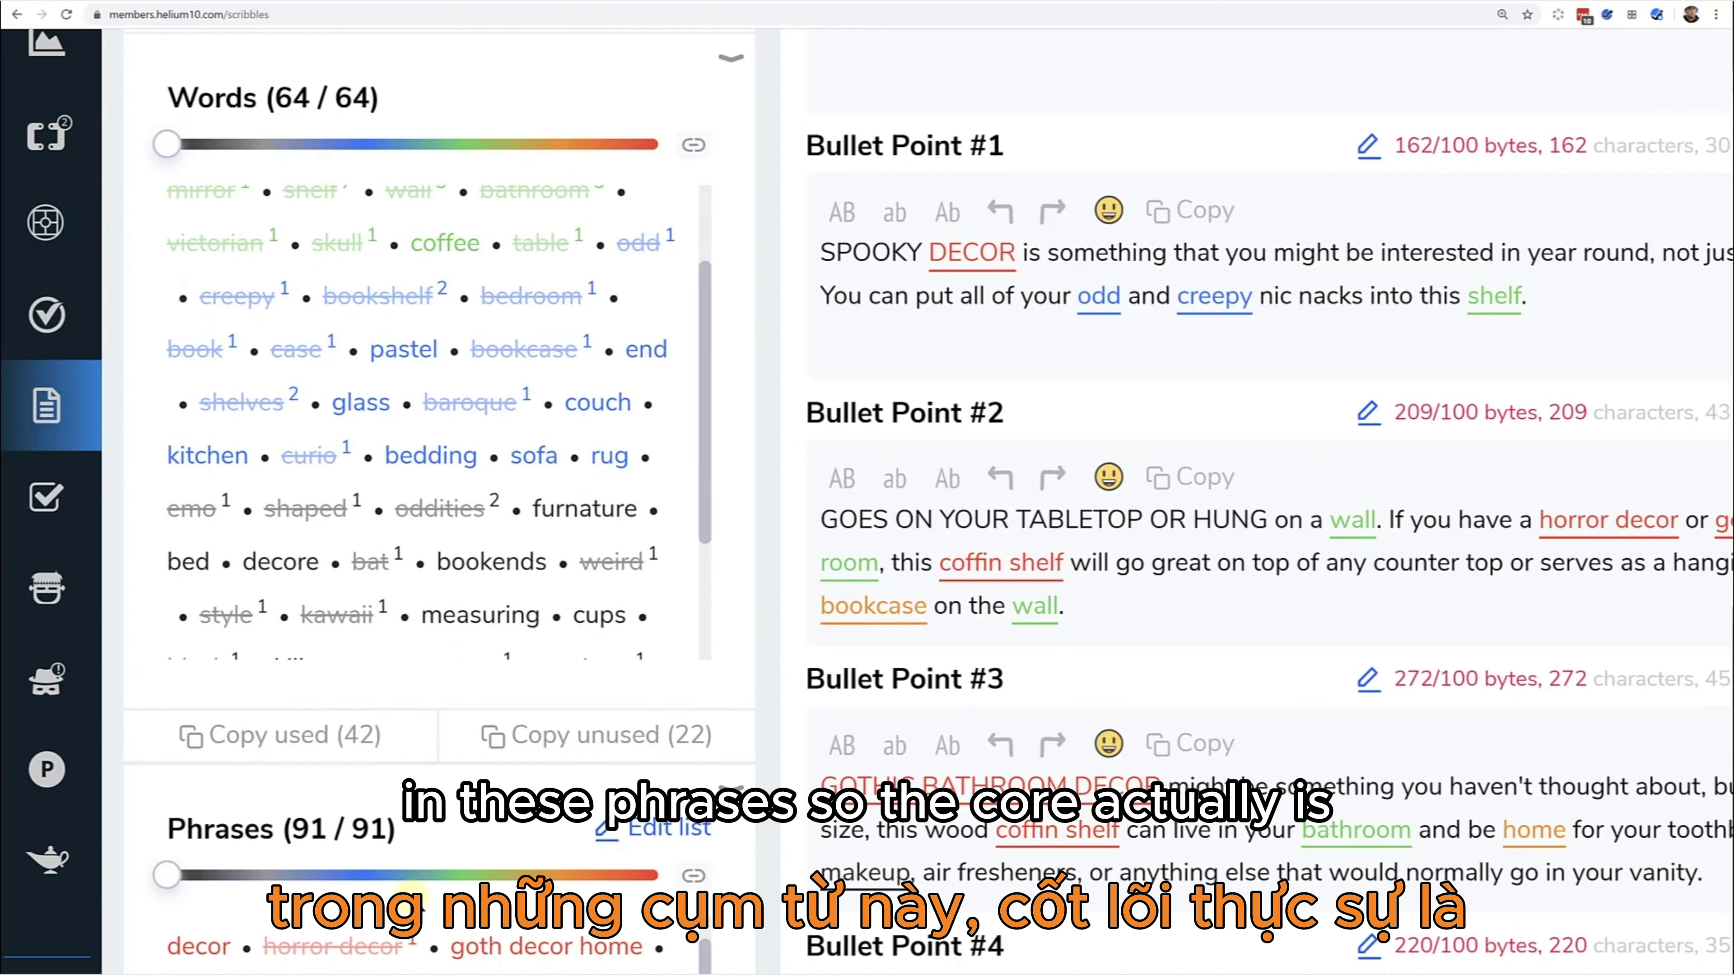
{"action": "scroll", "coordinate": [210, 230], "scroll_direction": "up", "scroll_amount": 2}
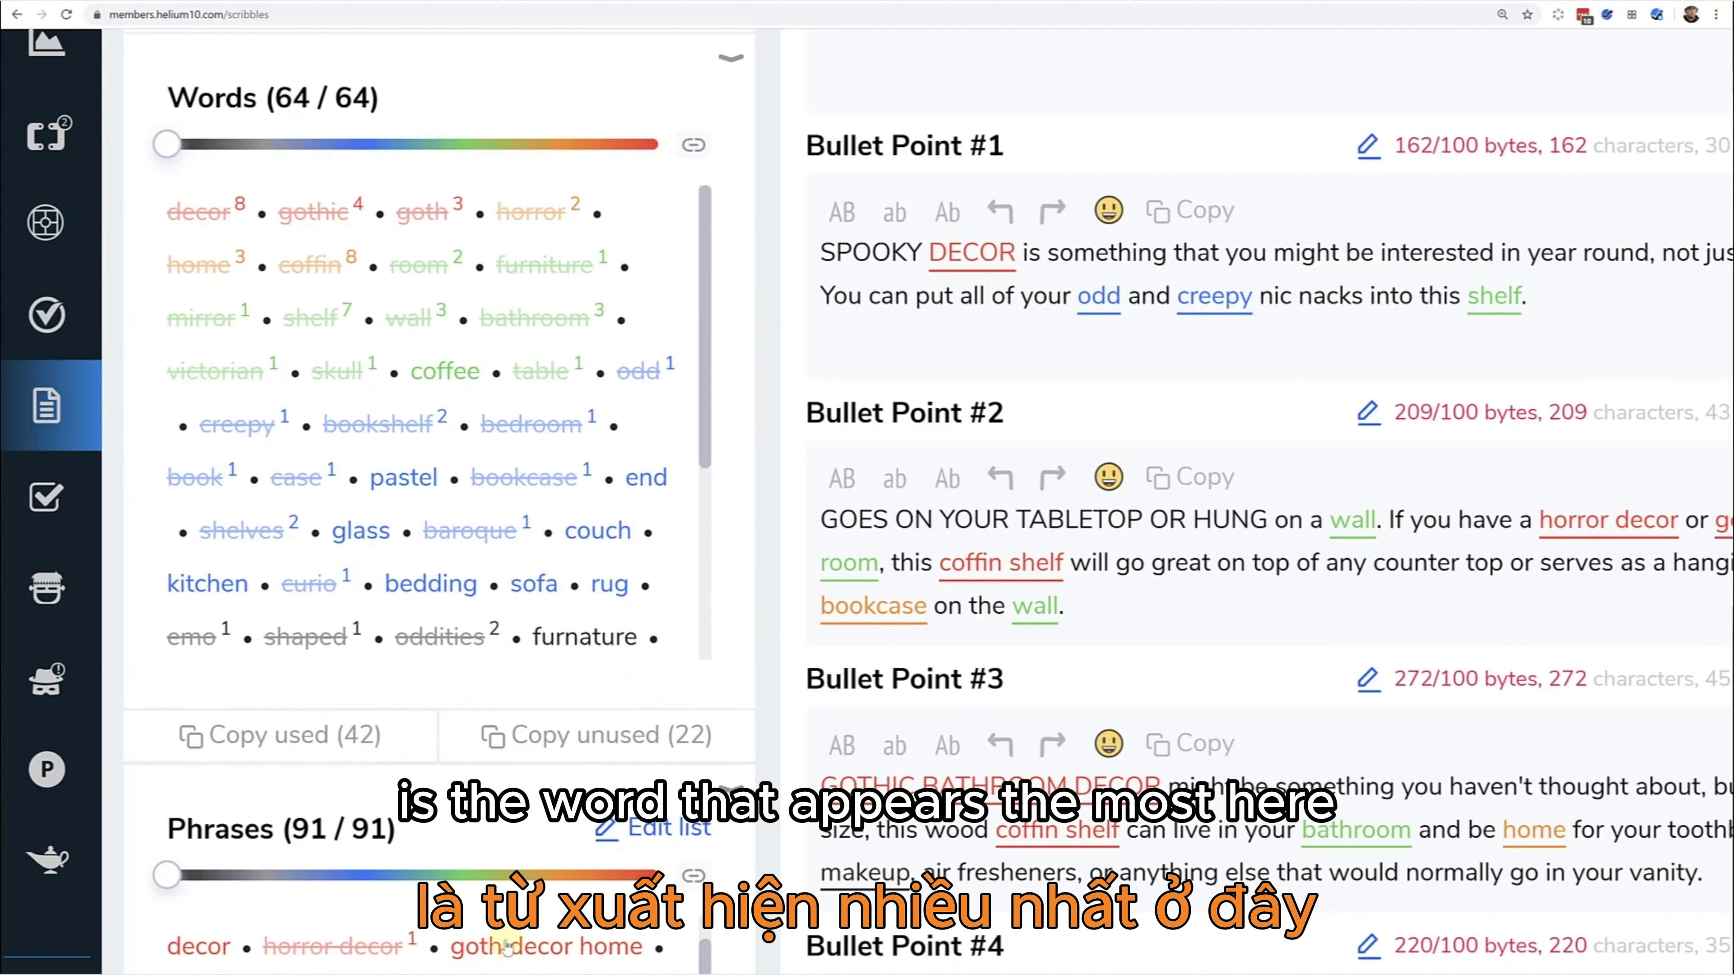
{"action": "scroll", "coordinate": [626, 919], "scroll_direction": "down", "scroll_amount": 3}
{"action": "scroll", "coordinate": [627, 918], "scroll_direction": "up", "scroll_amount": 3}
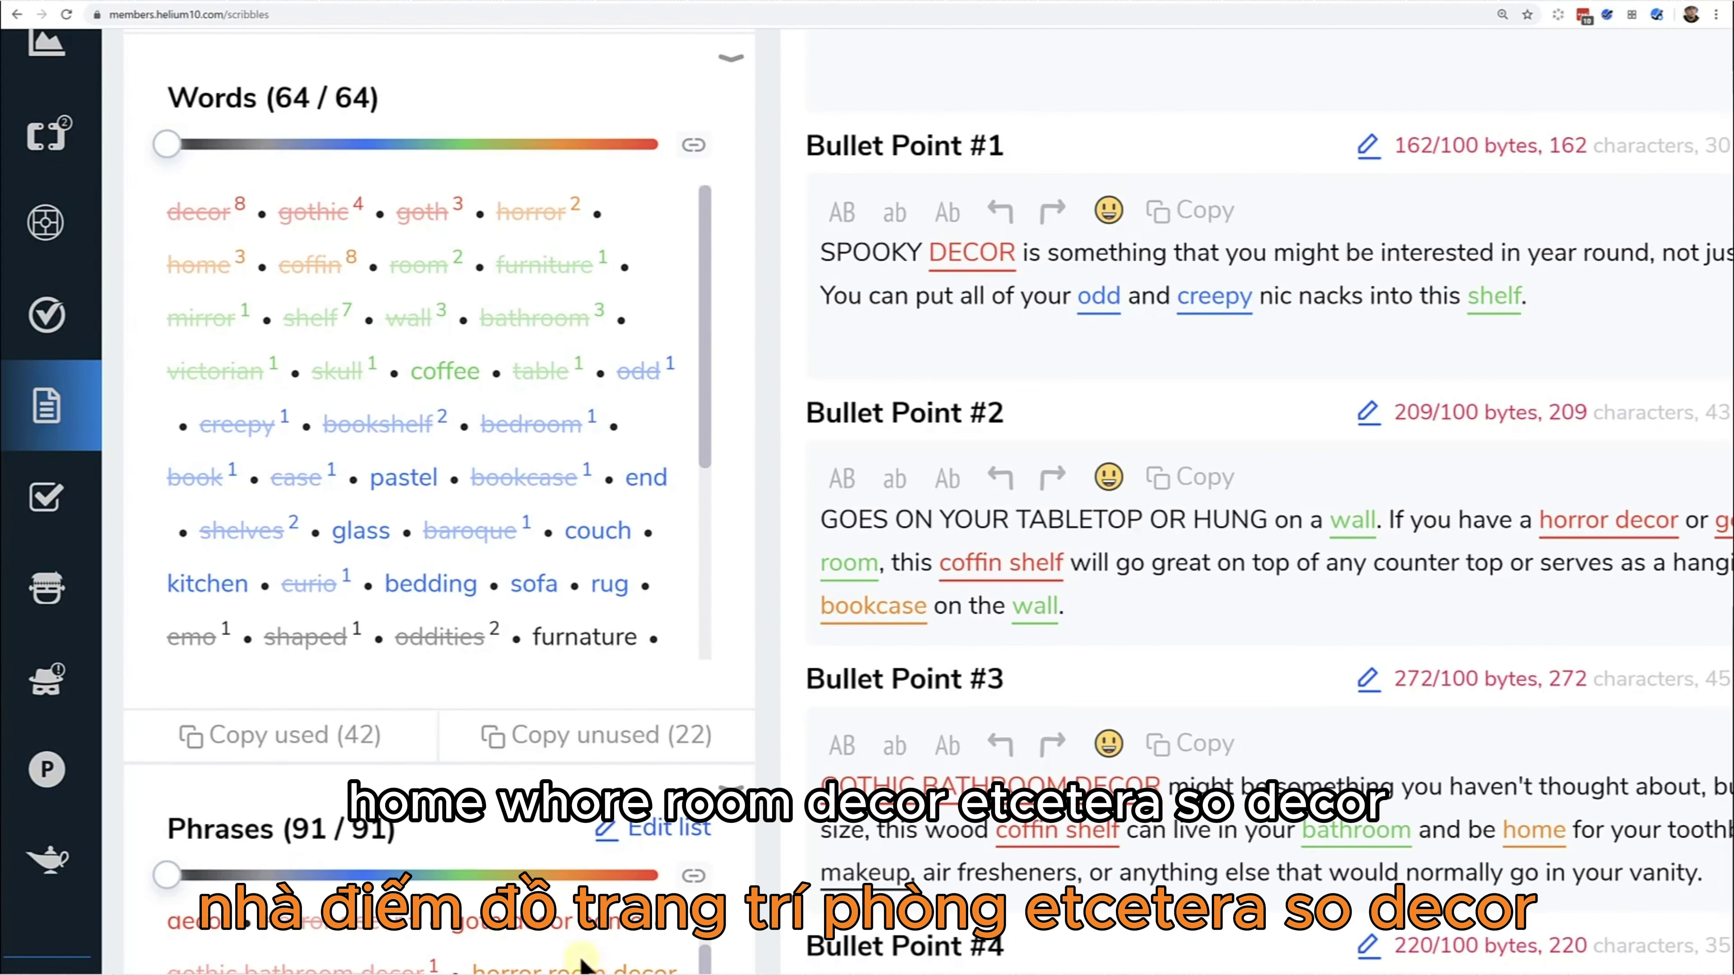
{"action": "scroll", "coordinate": [382, 478], "scroll_direction": "up", "scroll_amount": 1}
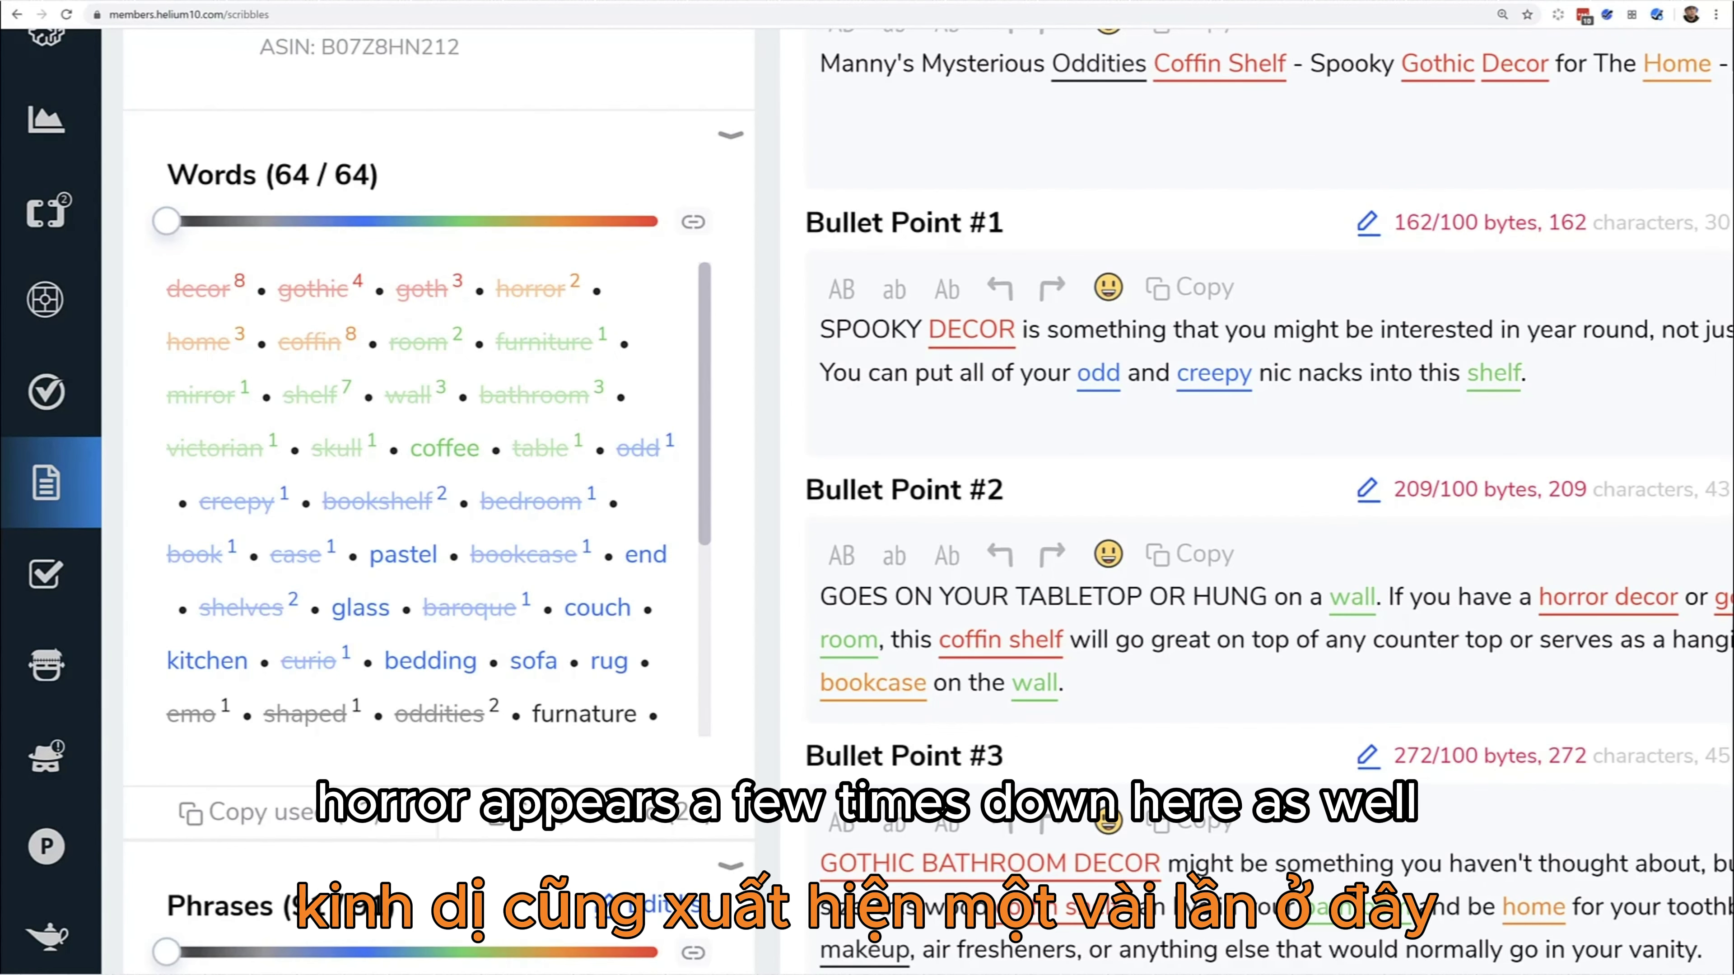
{"action": "scroll", "coordinate": [572, 581], "scroll_direction": "down", "scroll_amount": 5}
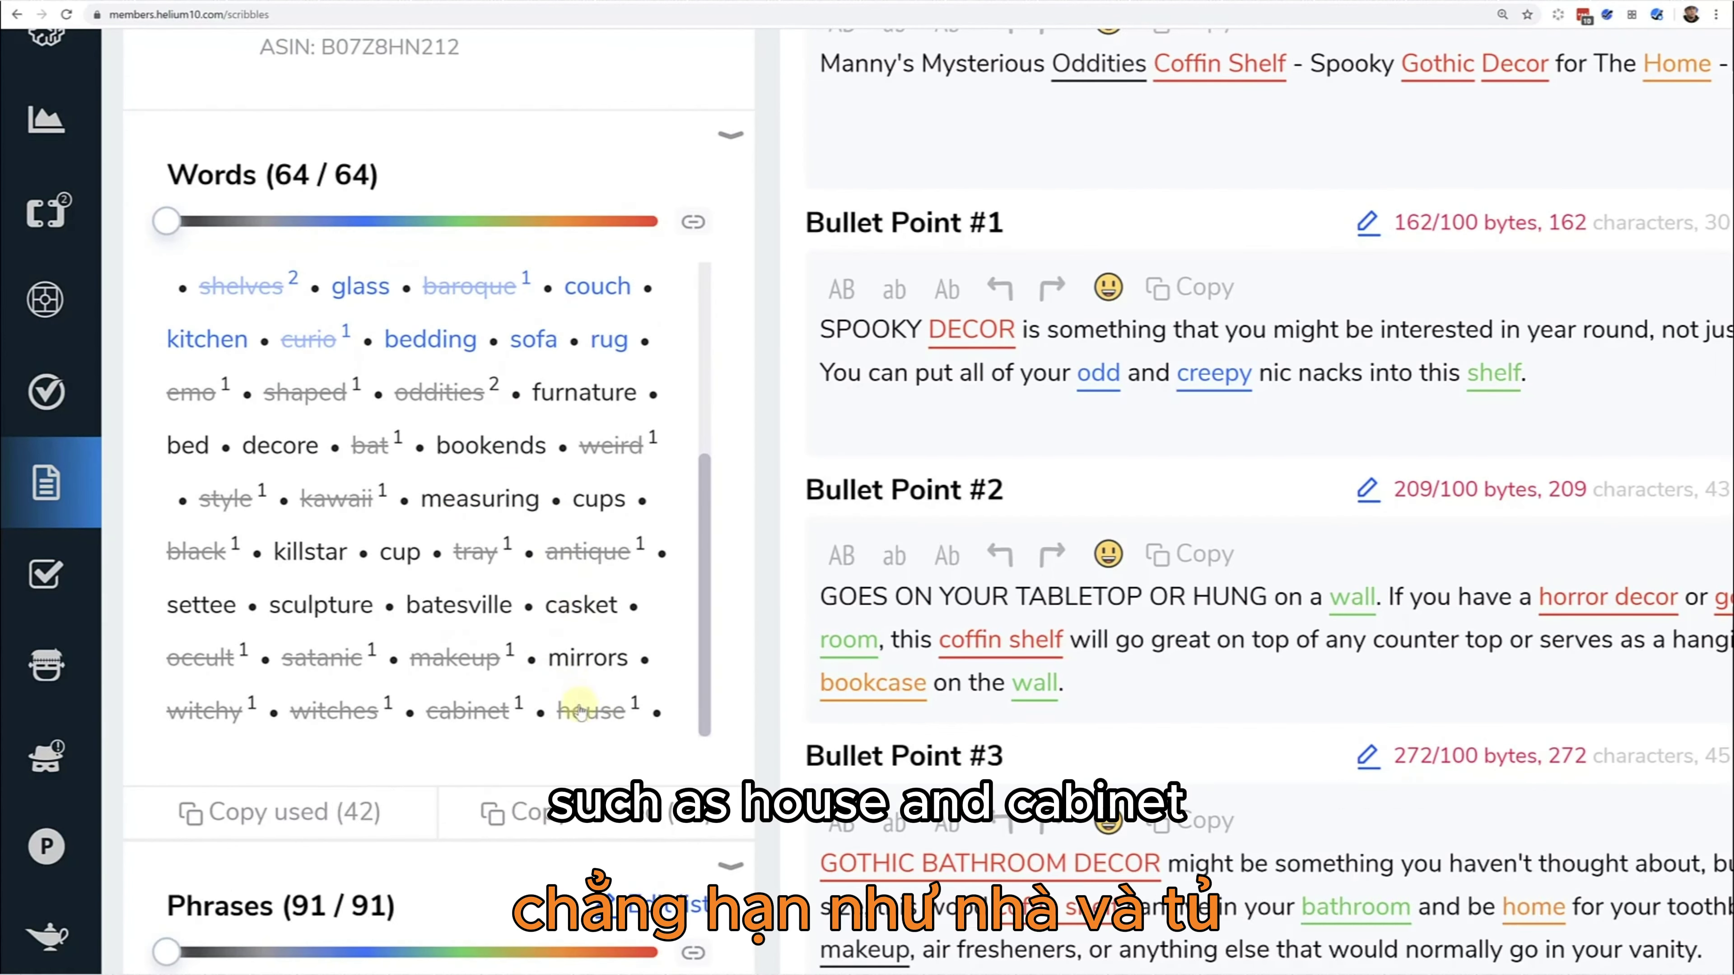
{"action": "scroll", "coordinate": [747, 709], "scroll_direction": "down", "scroll_amount": 2}
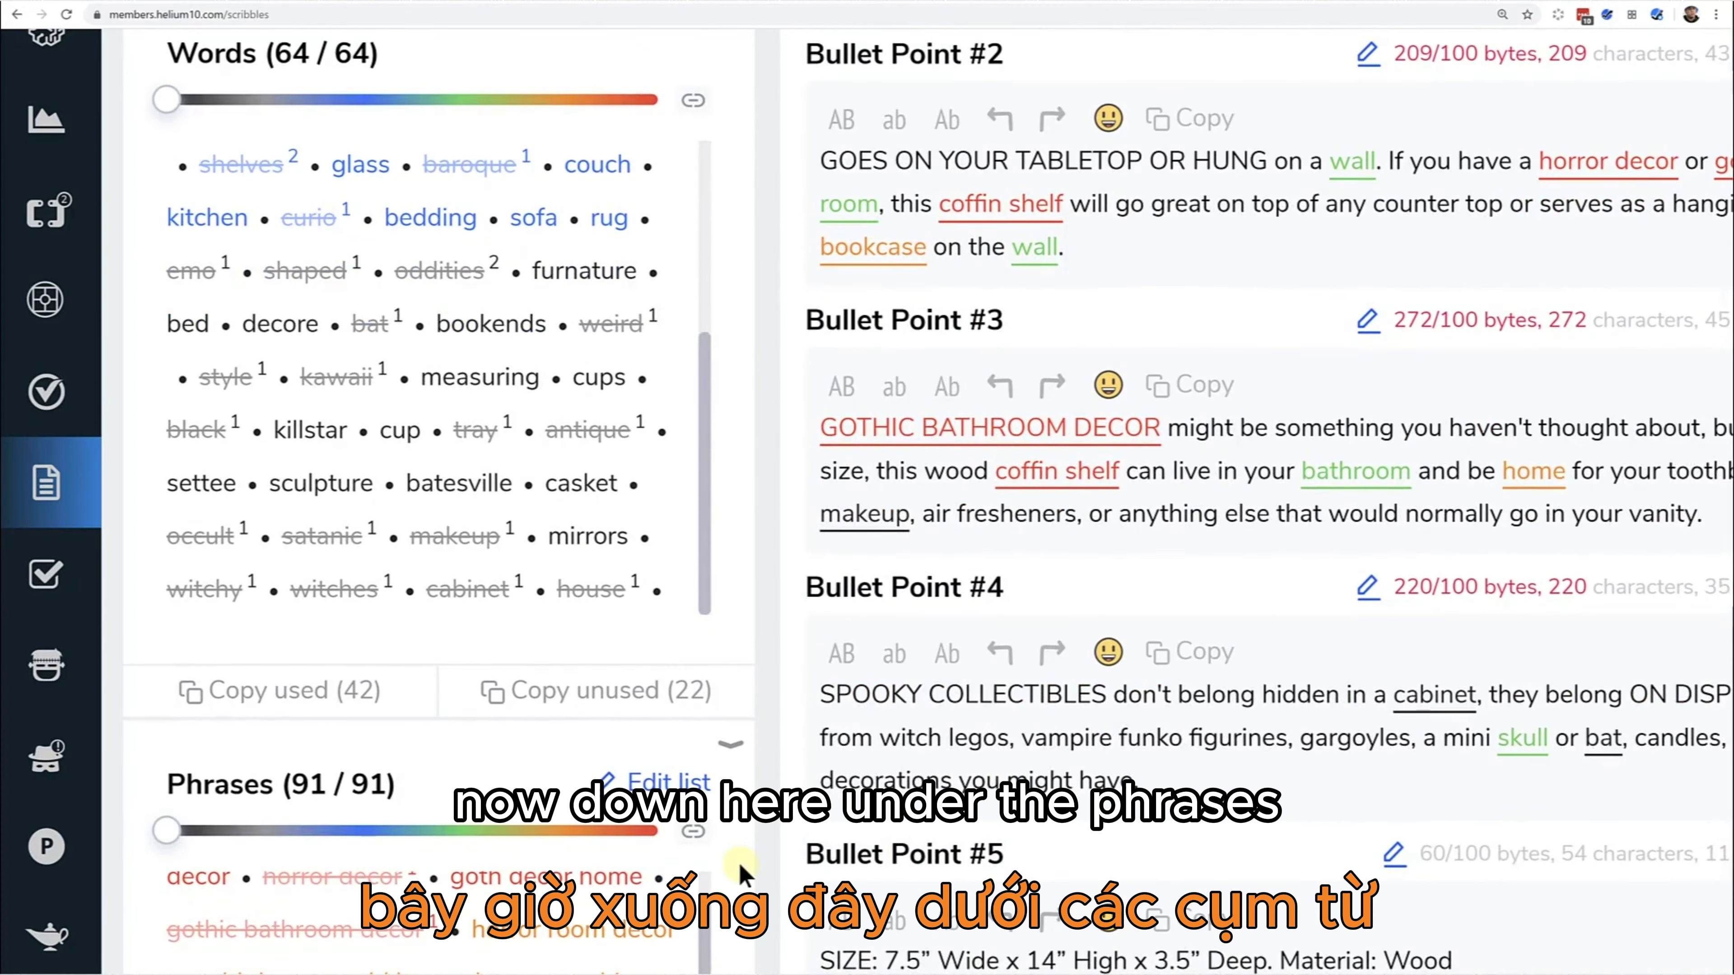
Step: Try filtering phrases by search frequency and zoom the page back to normal size
{"action": "left_click_drag", "start_coordinate": [165, 831], "coordinate": [329, 830]}
{"action": "key", "text": "ctrl+minus"}
{"action": "key", "text": "ctrl+minus"}
{"action": "key", "text": "ctrl+minus"}
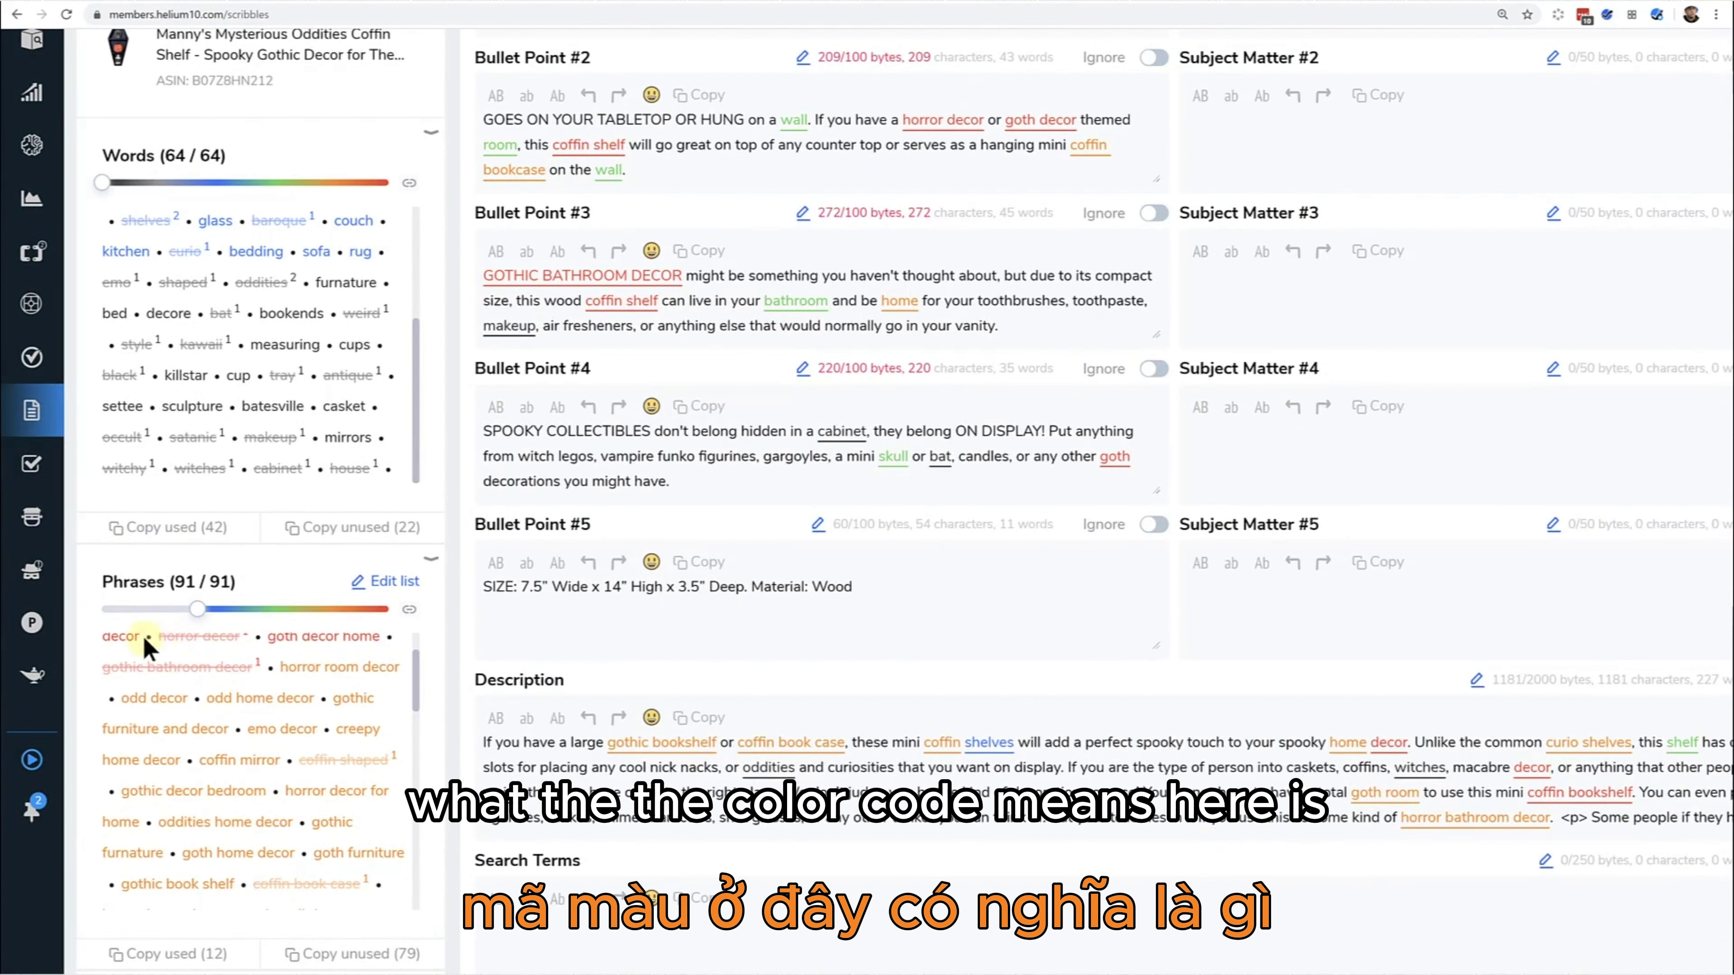
{"action": "left_click_drag", "start_coordinate": [416, 665], "coordinate": [416, 643]}
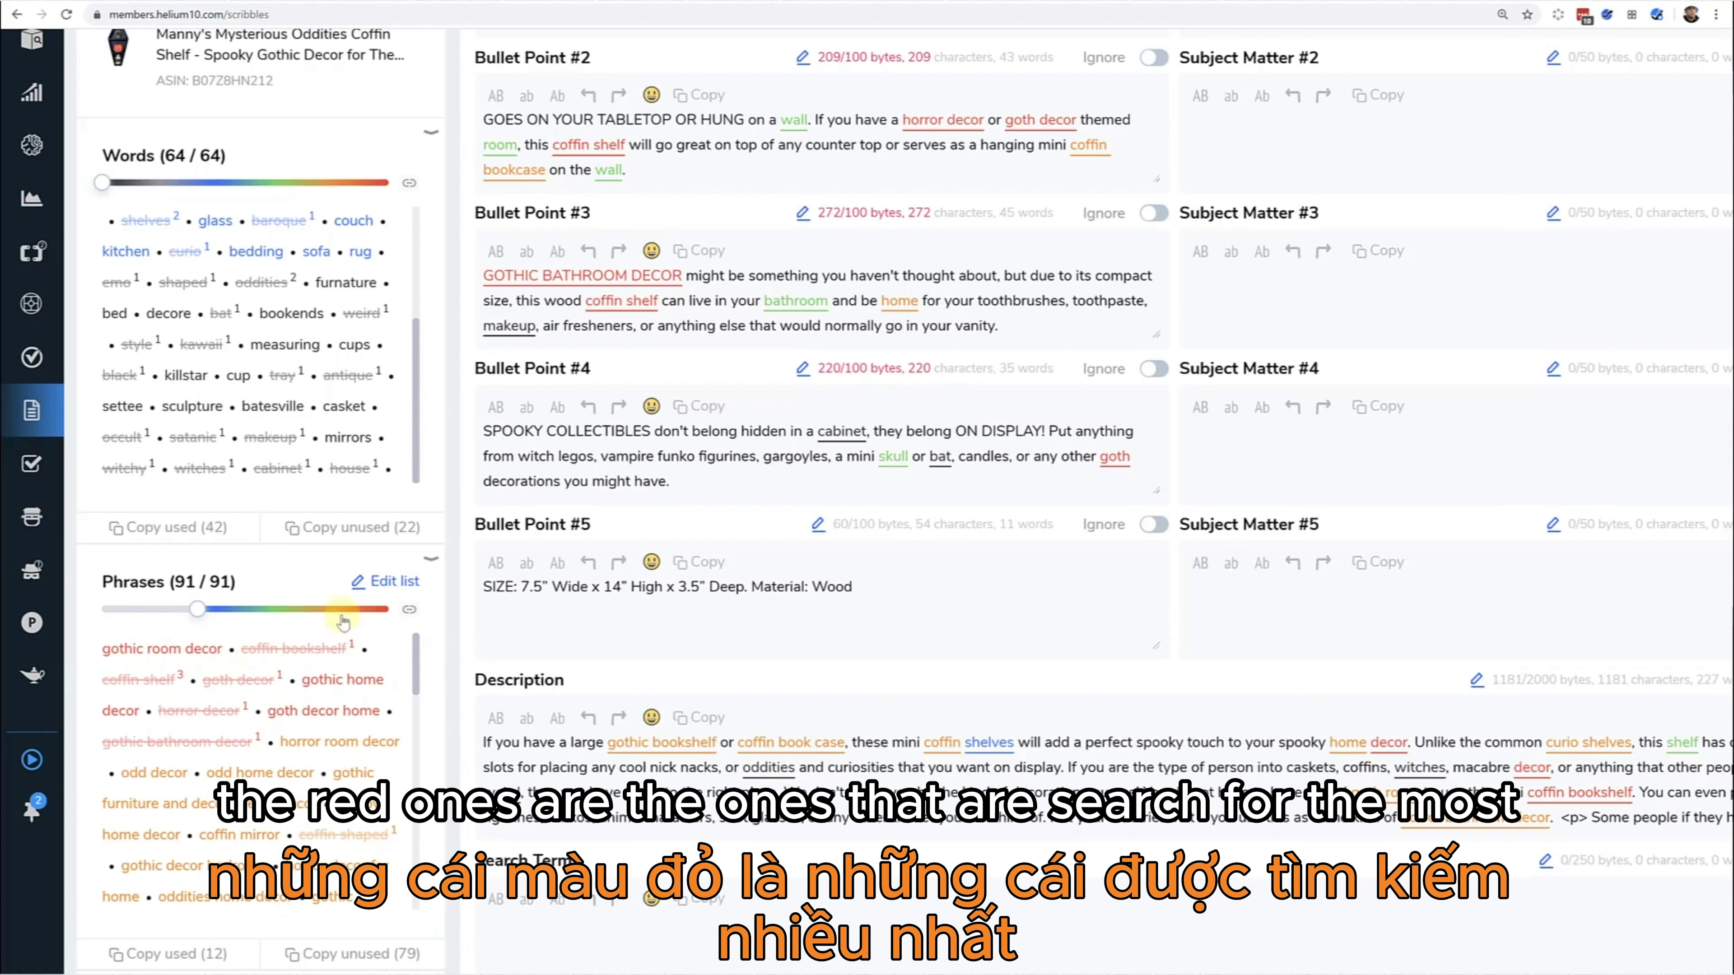
Step: Reset the phrase frequency filter to show all phrases and browse the Phrases list
{"action": "left_click_drag", "start_coordinate": [198, 609], "coordinate": [102, 609]}
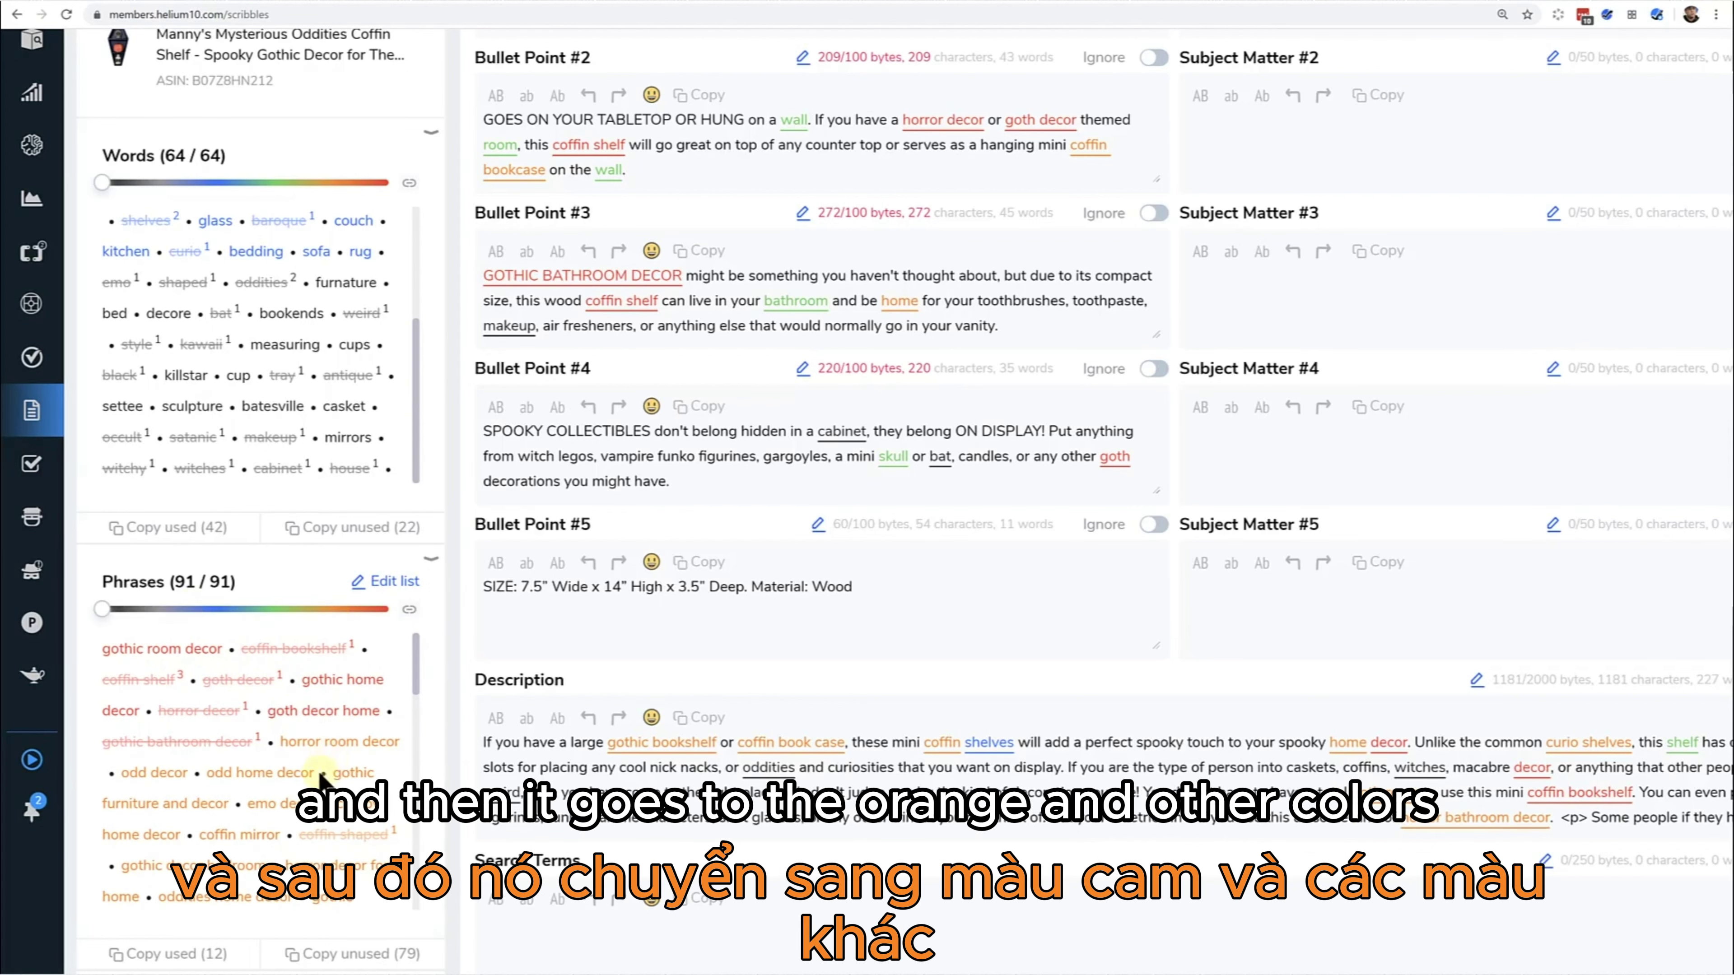
{"action": "scroll", "coordinate": [322, 785], "scroll_direction": "down", "scroll_amount": 1}
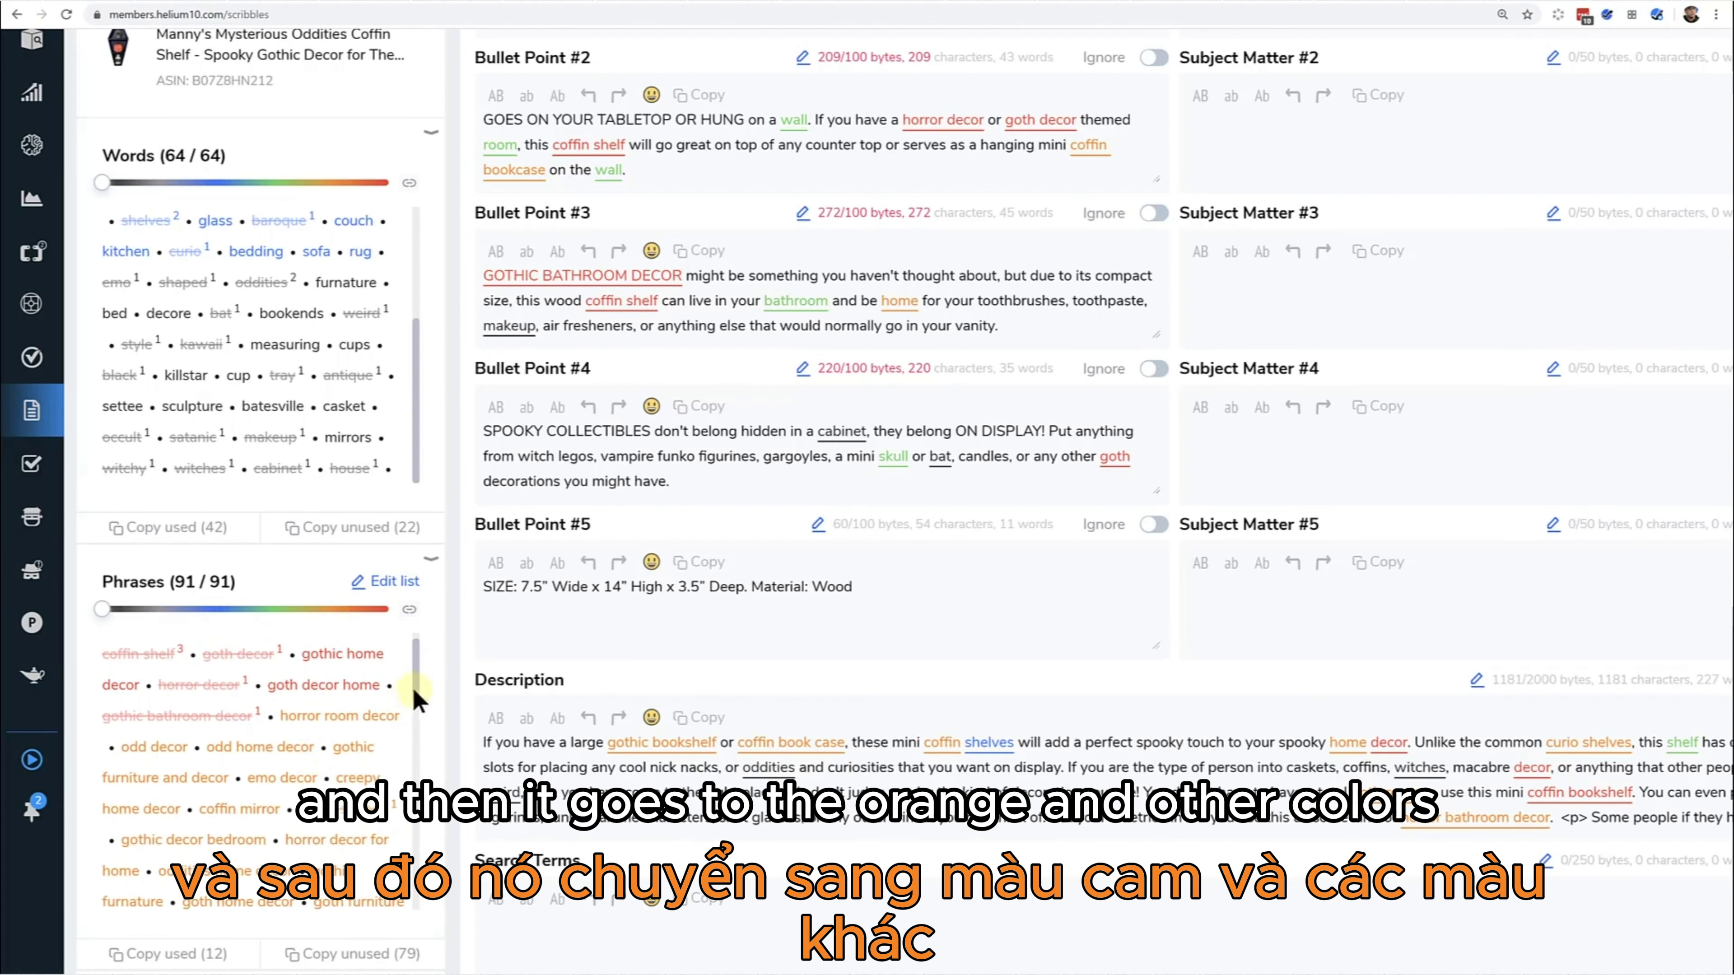
{"action": "left_click_drag", "start_coordinate": [418, 689], "coordinate": [418, 900]}
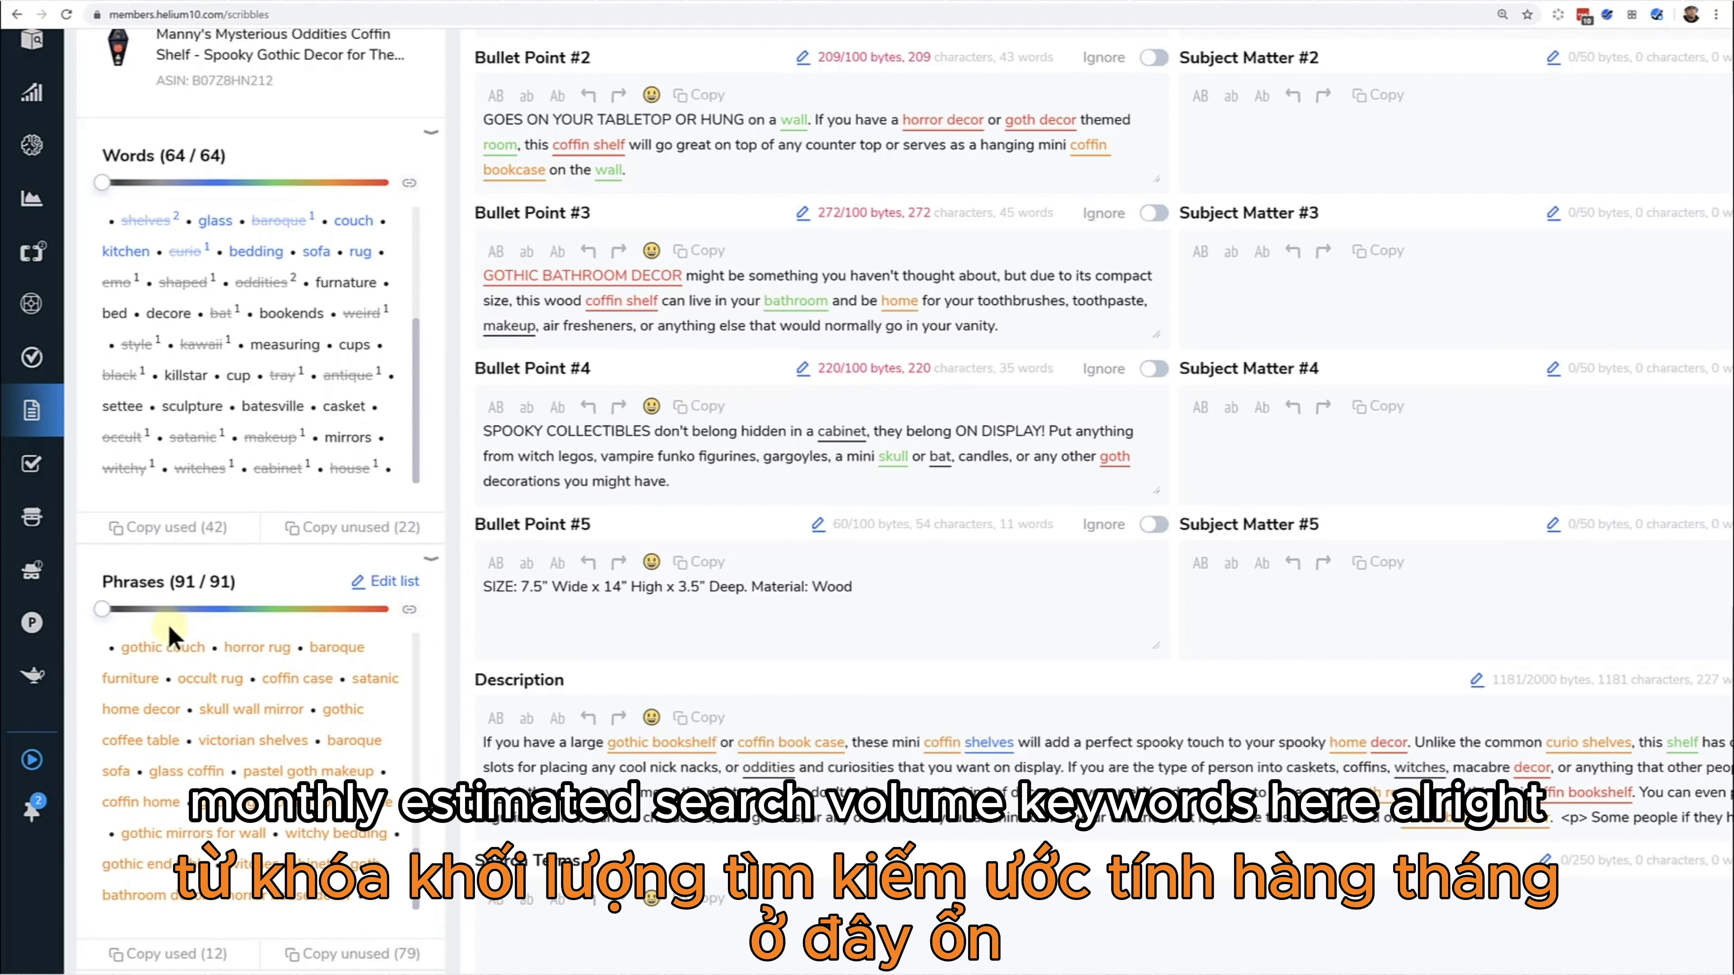
{"action": "left_click_drag", "start_coordinate": [415, 867], "coordinate": [407, 714]}
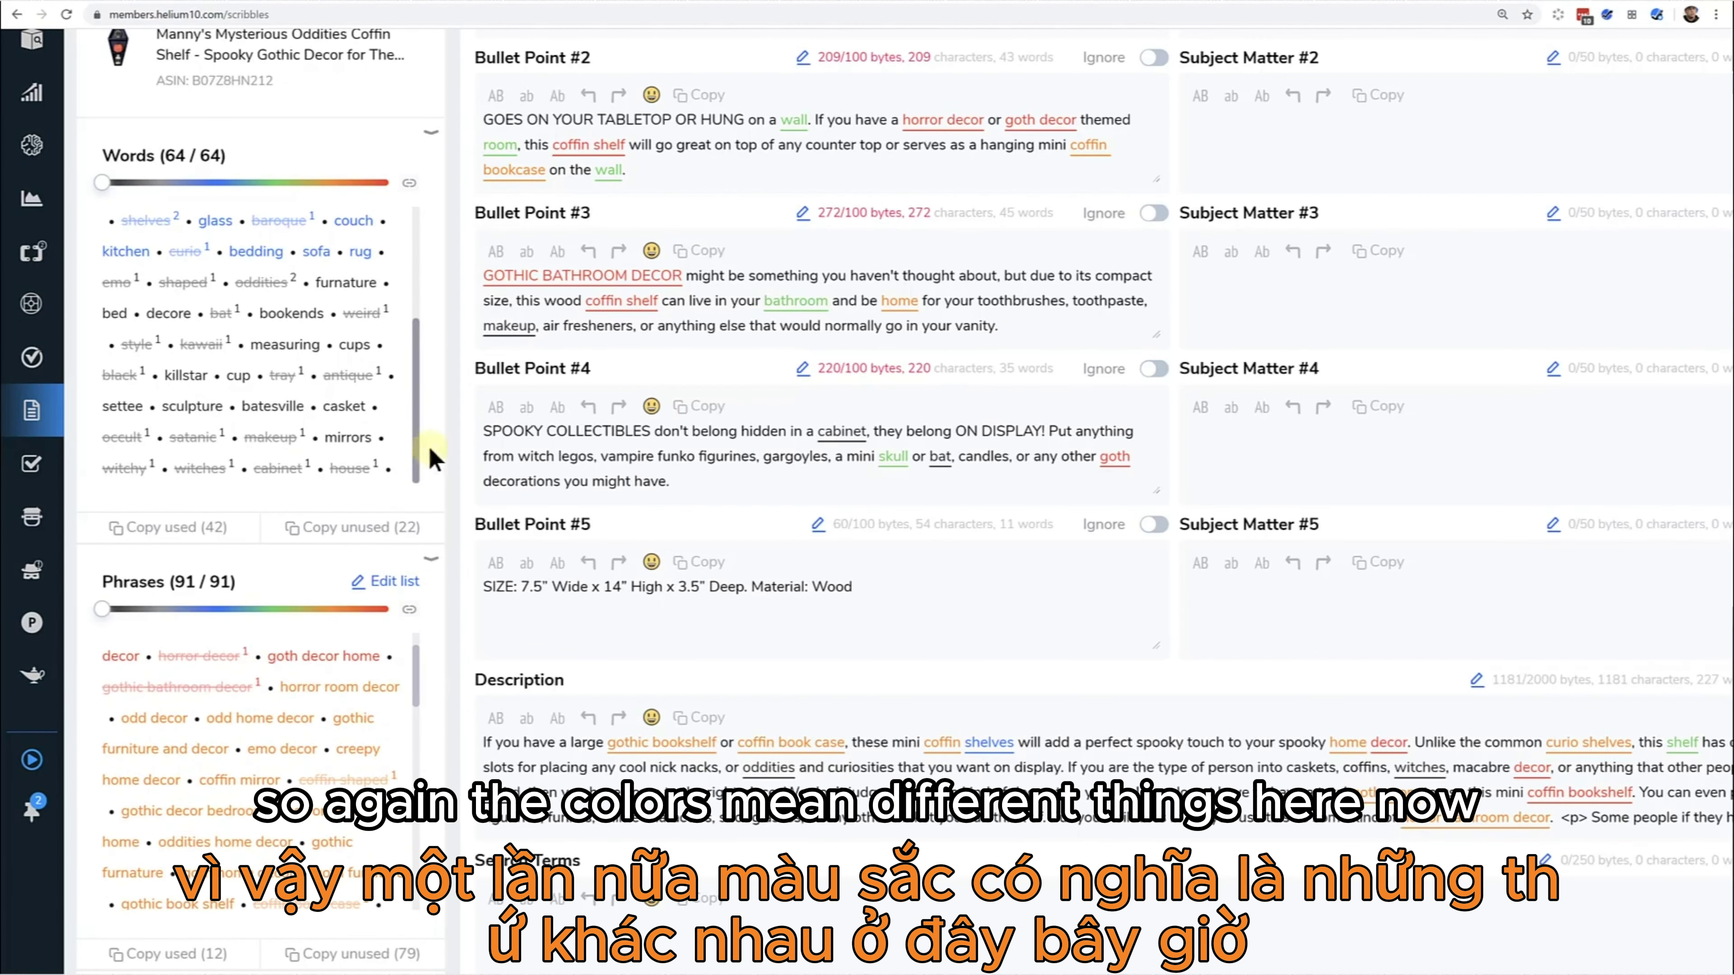
{"action": "scroll", "coordinate": [465, 425], "scroll_direction": "up", "scroll_amount": 5}
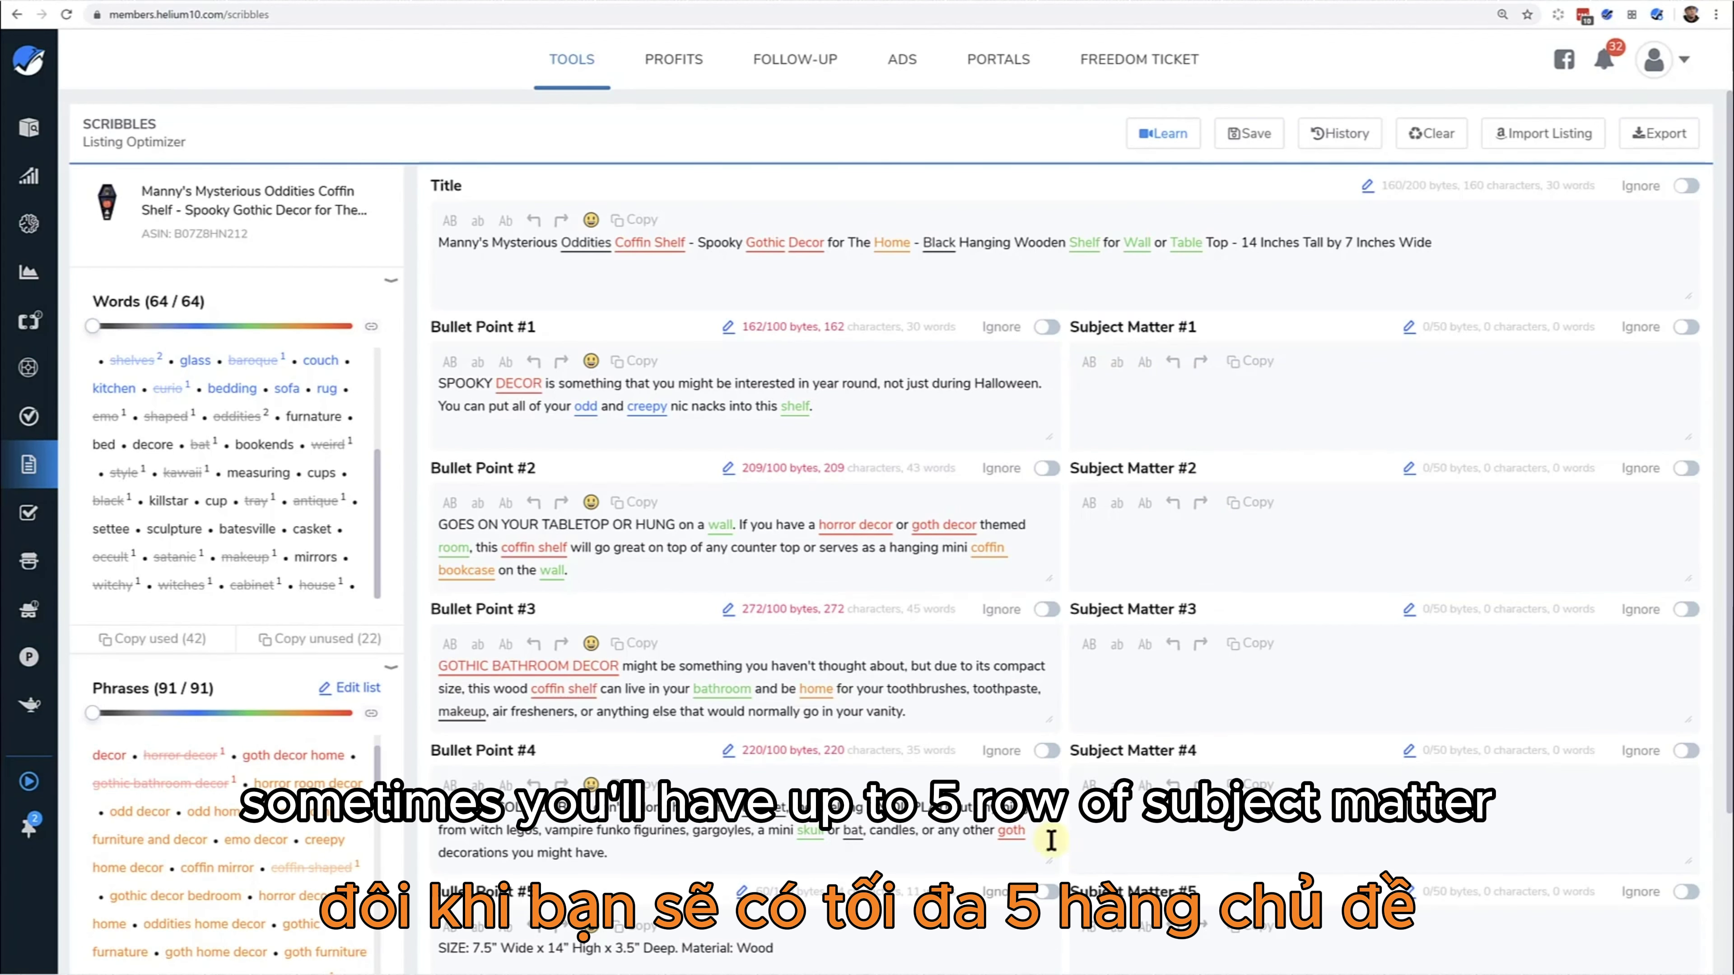
{"action": "scroll", "coordinate": [1051, 841], "scroll_direction": "down", "scroll_amount": 5}
{"action": "scroll", "coordinate": [1024, 785], "scroll_direction": "up", "scroll_amount": 2}
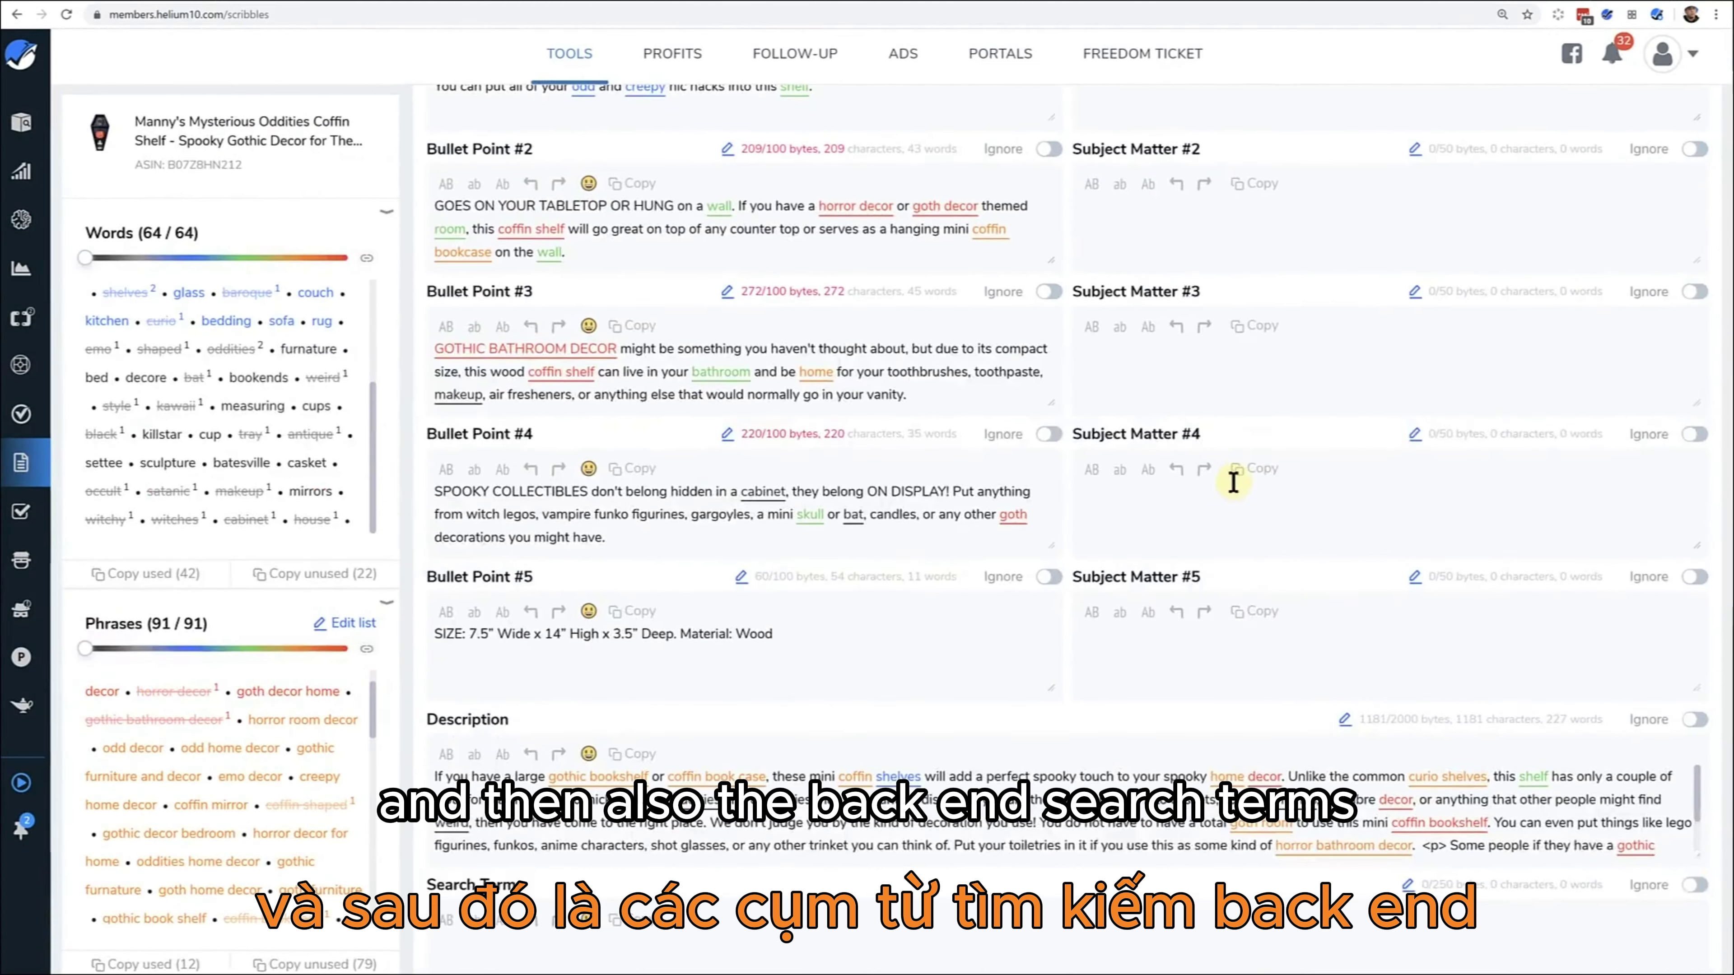
{"action": "scroll", "coordinate": [1231, 486], "scroll_direction": "up", "scroll_amount": 5}
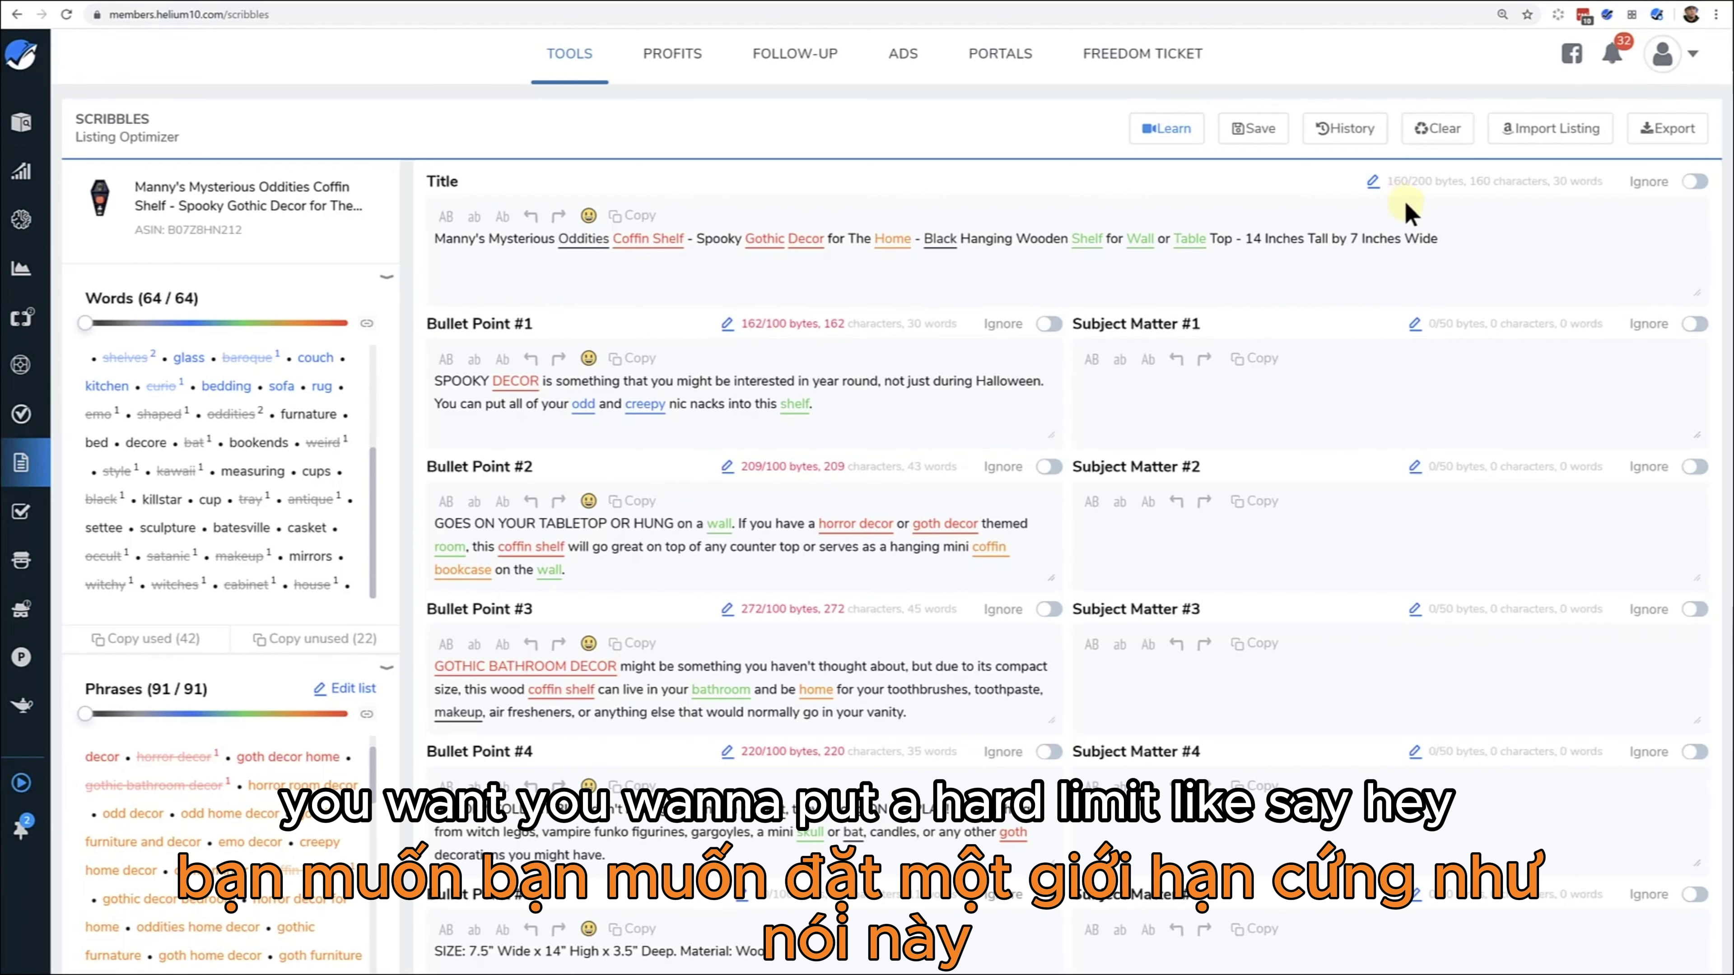
Step: Set the Title byte limit to 180 so its counter reads 160/180
{"action": "left_click", "coordinate": [1372, 181]}
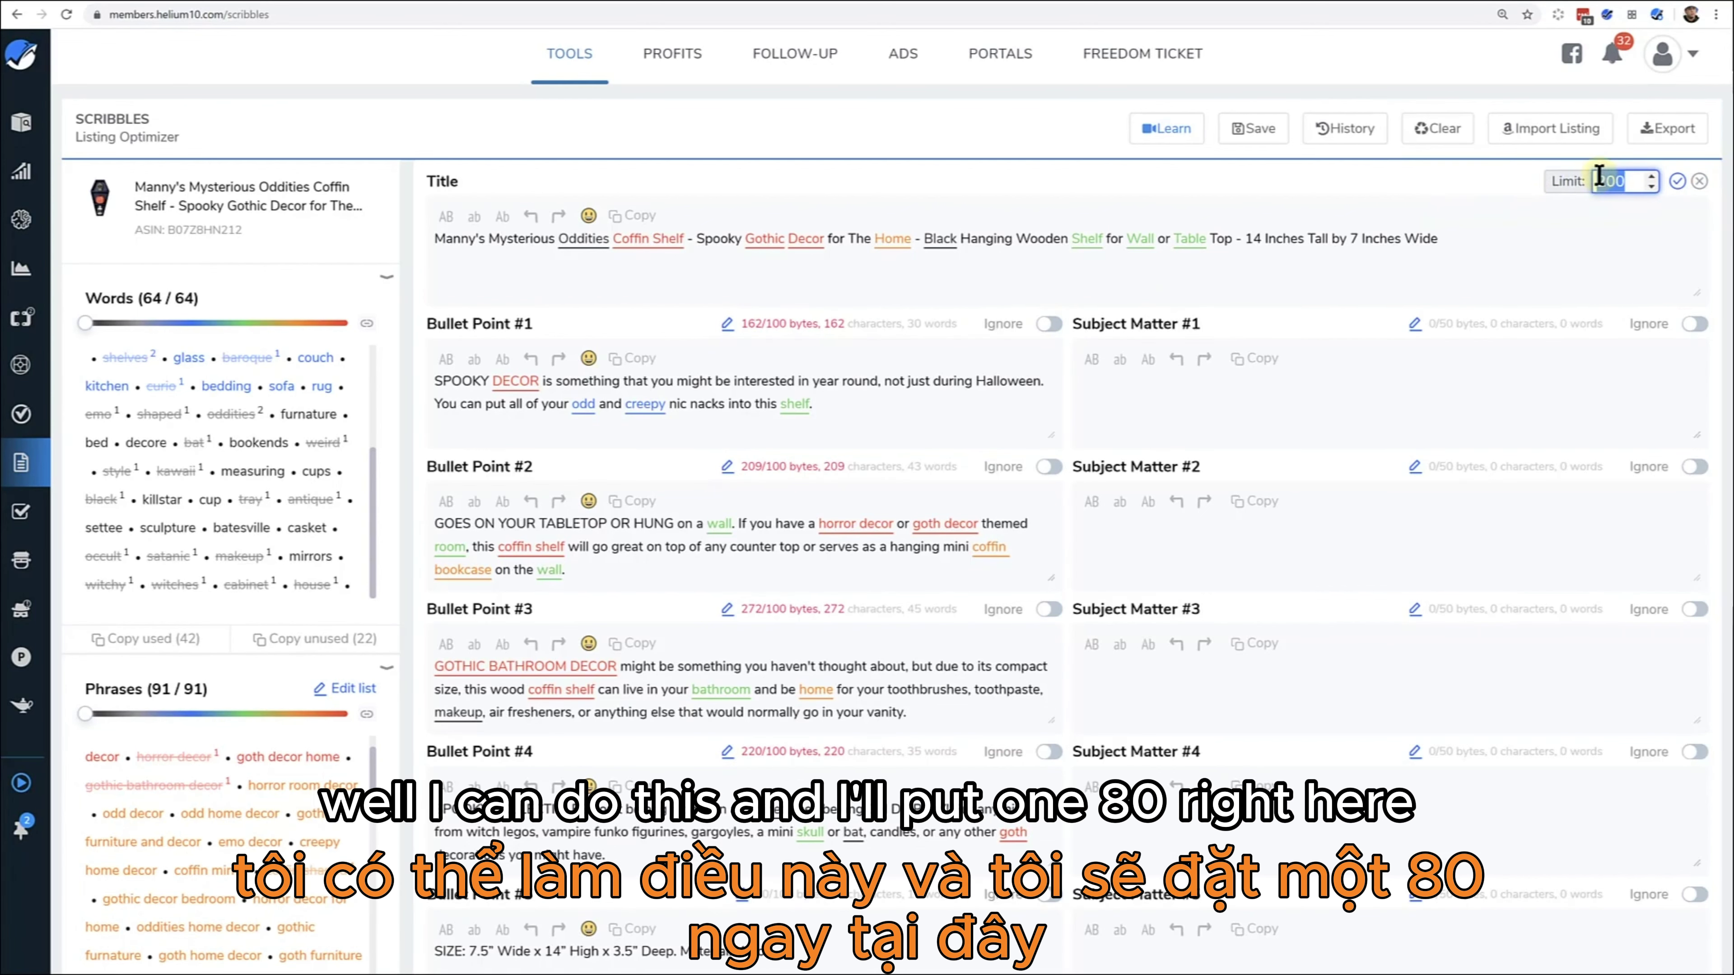
{"action": "type", "text": "180"}
{"action": "left_click", "coordinate": [1678, 181]}
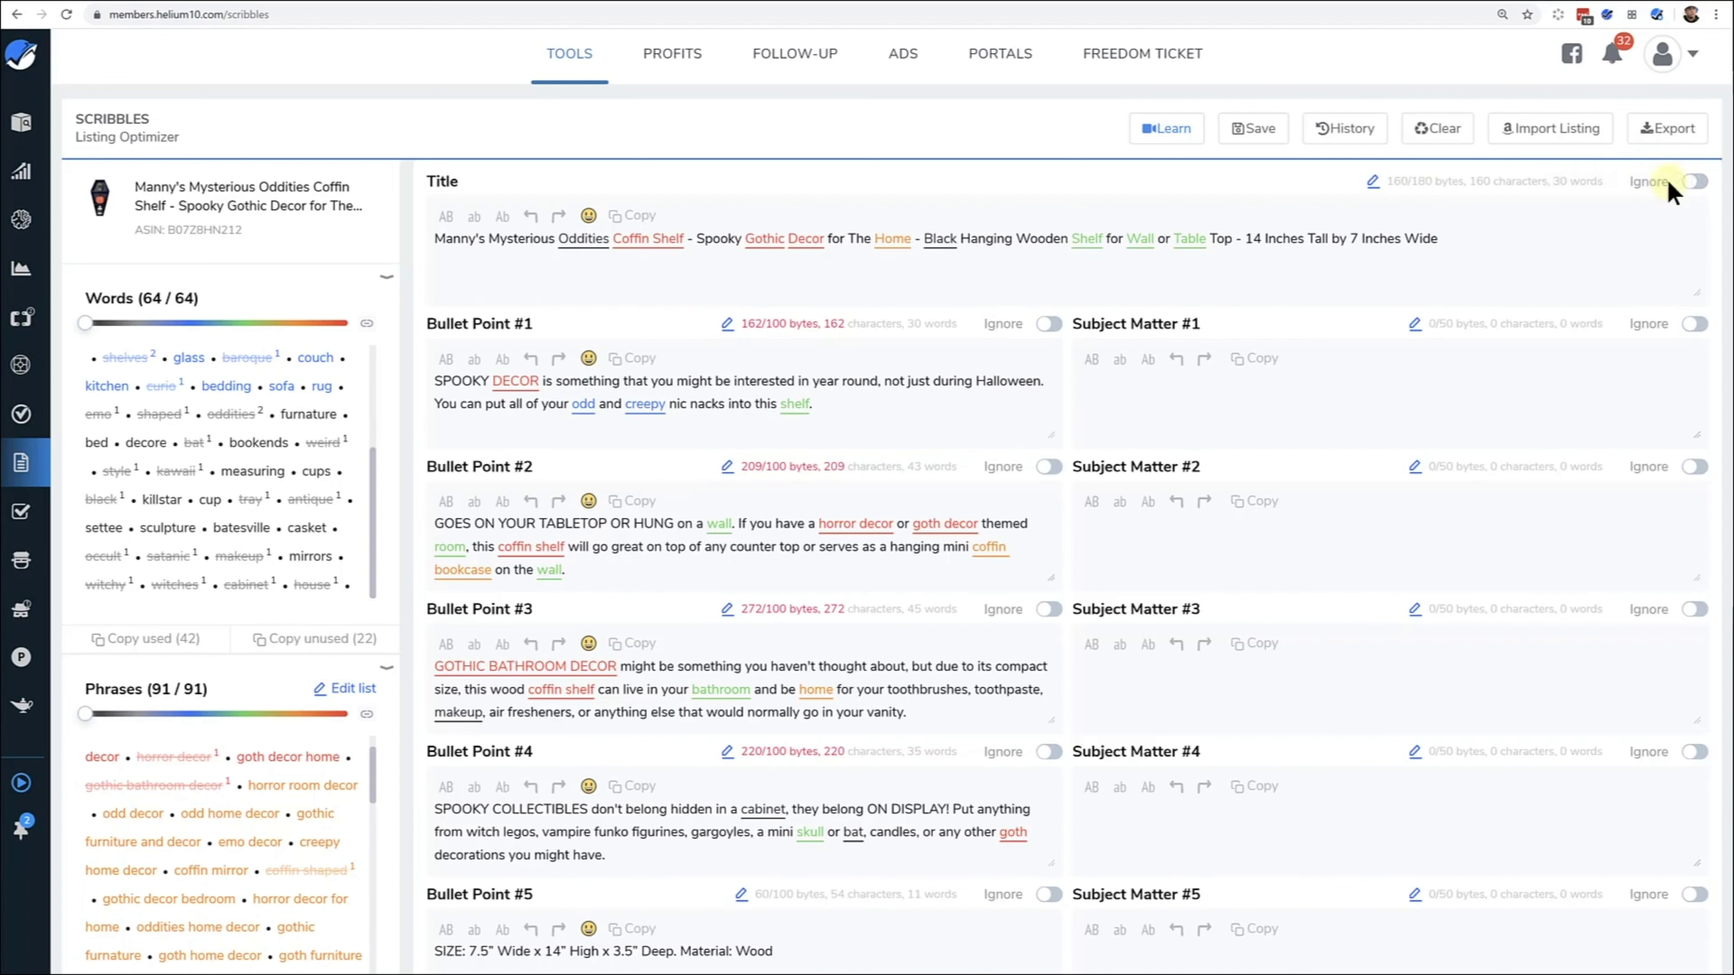
{"action": "left_click", "coordinate": [1447, 241]}
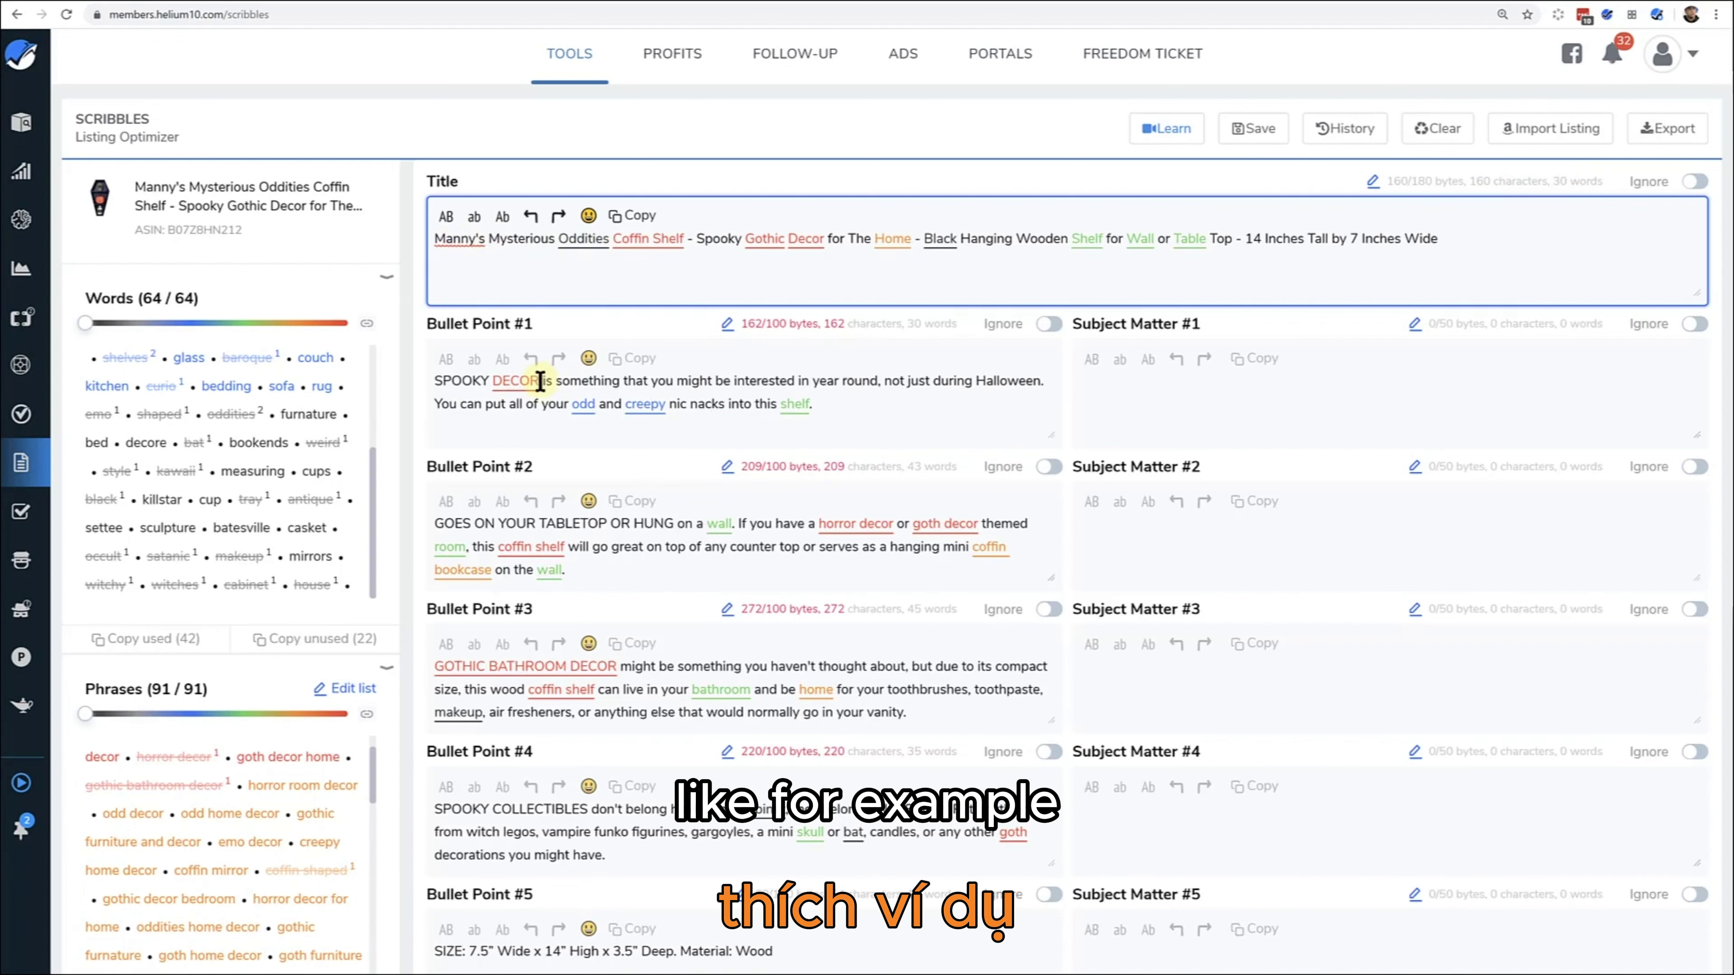
{"action": "left_click_drag", "start_coordinate": [540, 380], "coordinate": [434, 382]}
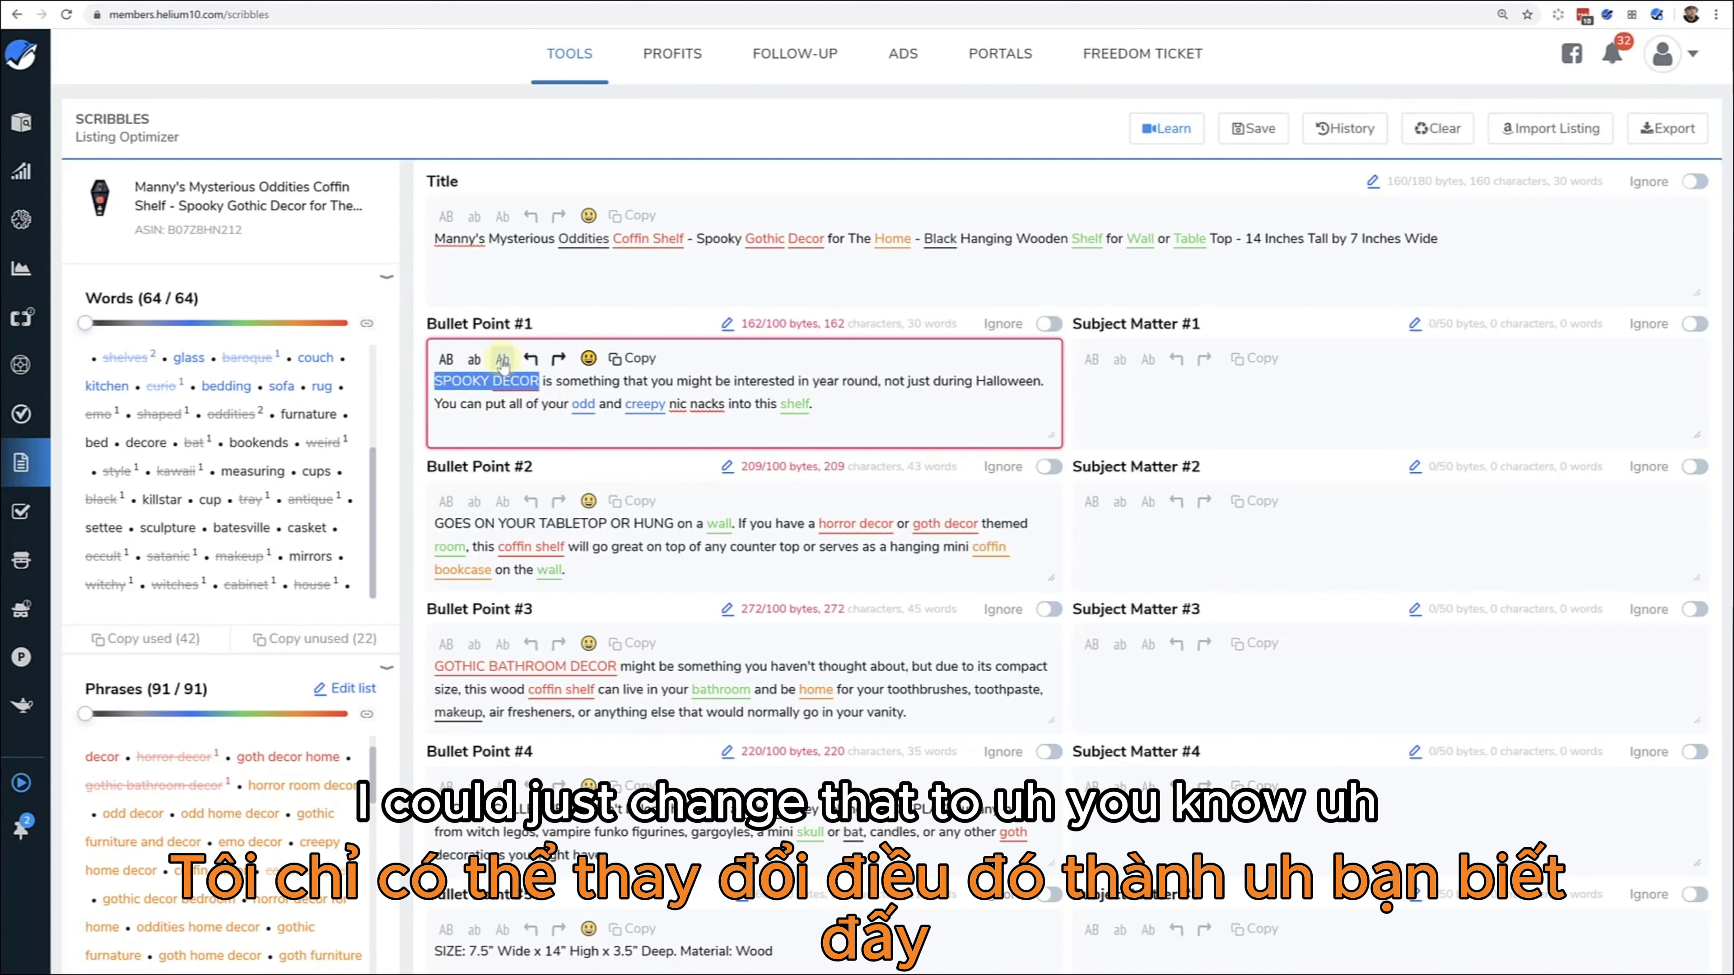
{"action": "left_click", "coordinate": [511, 362]}
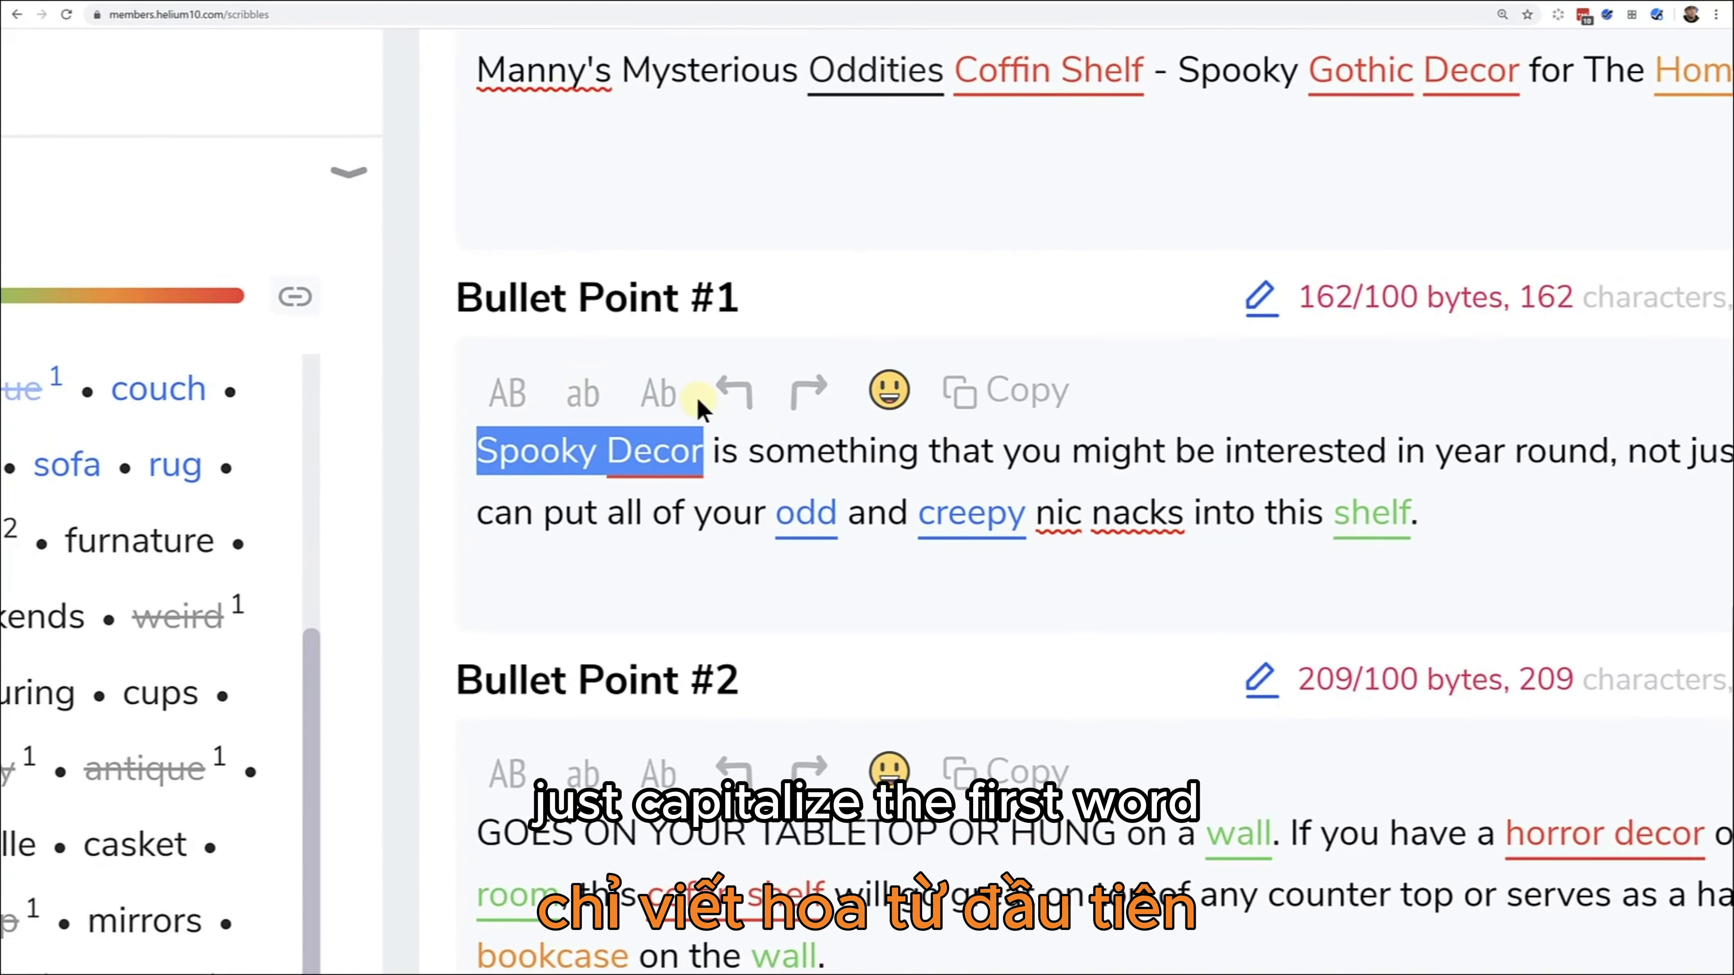
{"action": "left_click", "coordinate": [583, 393]}
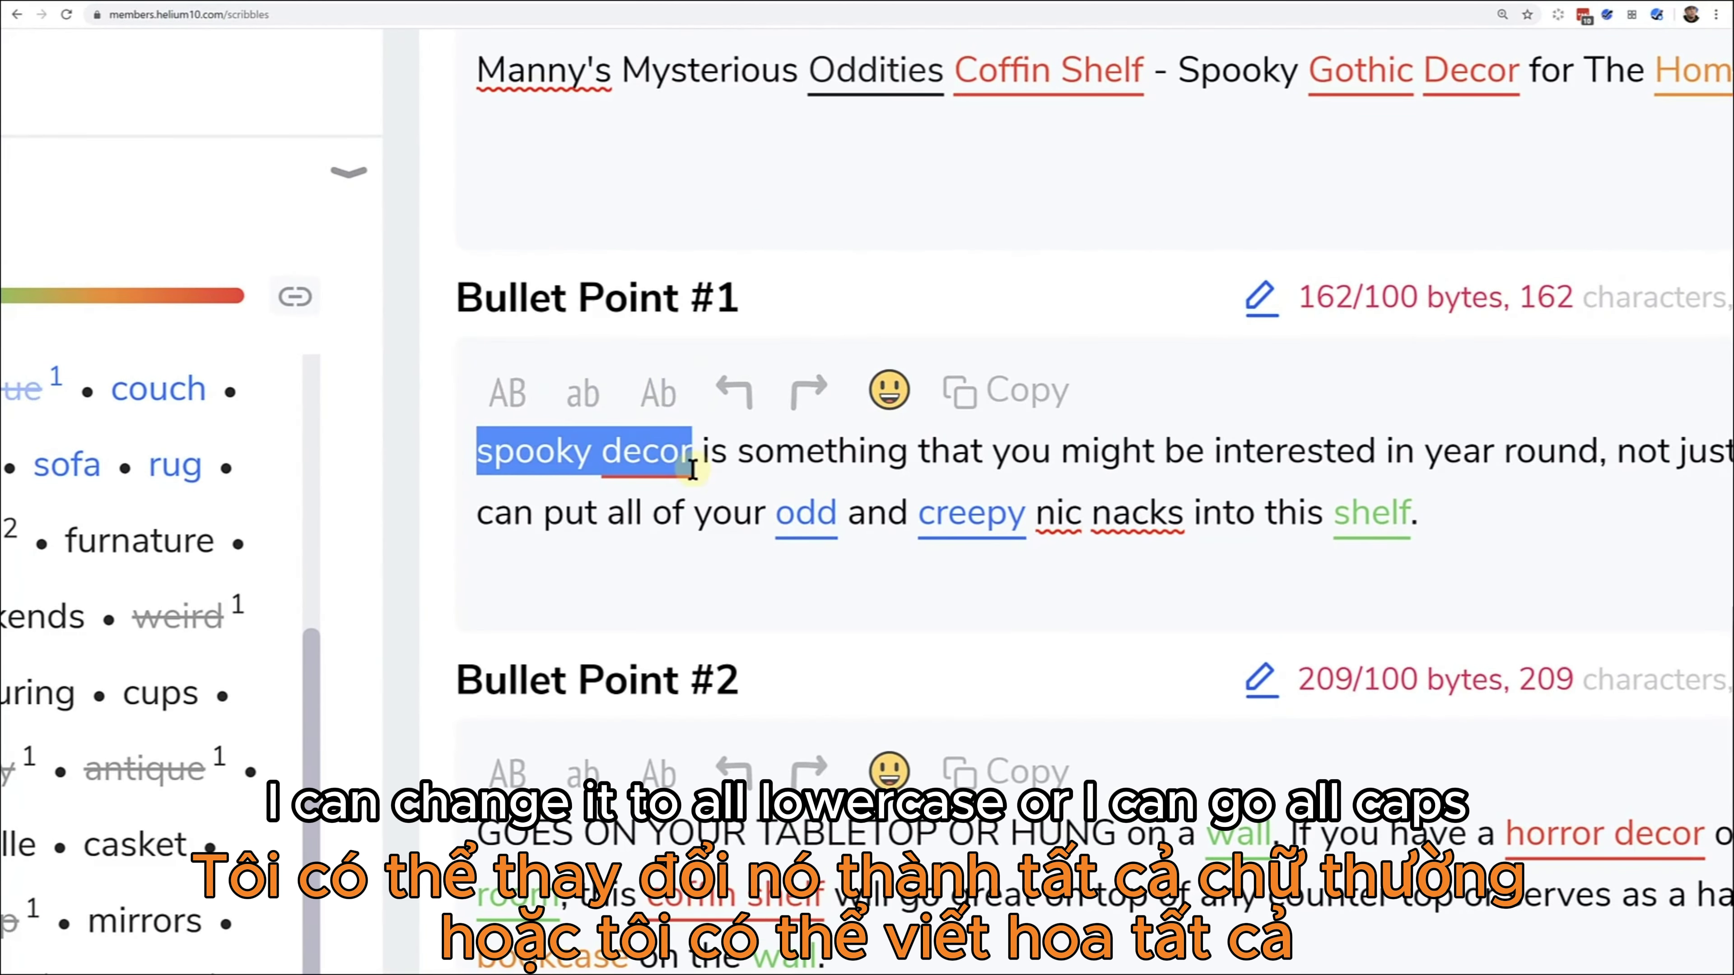
{"action": "left_click", "coordinate": [508, 393]}
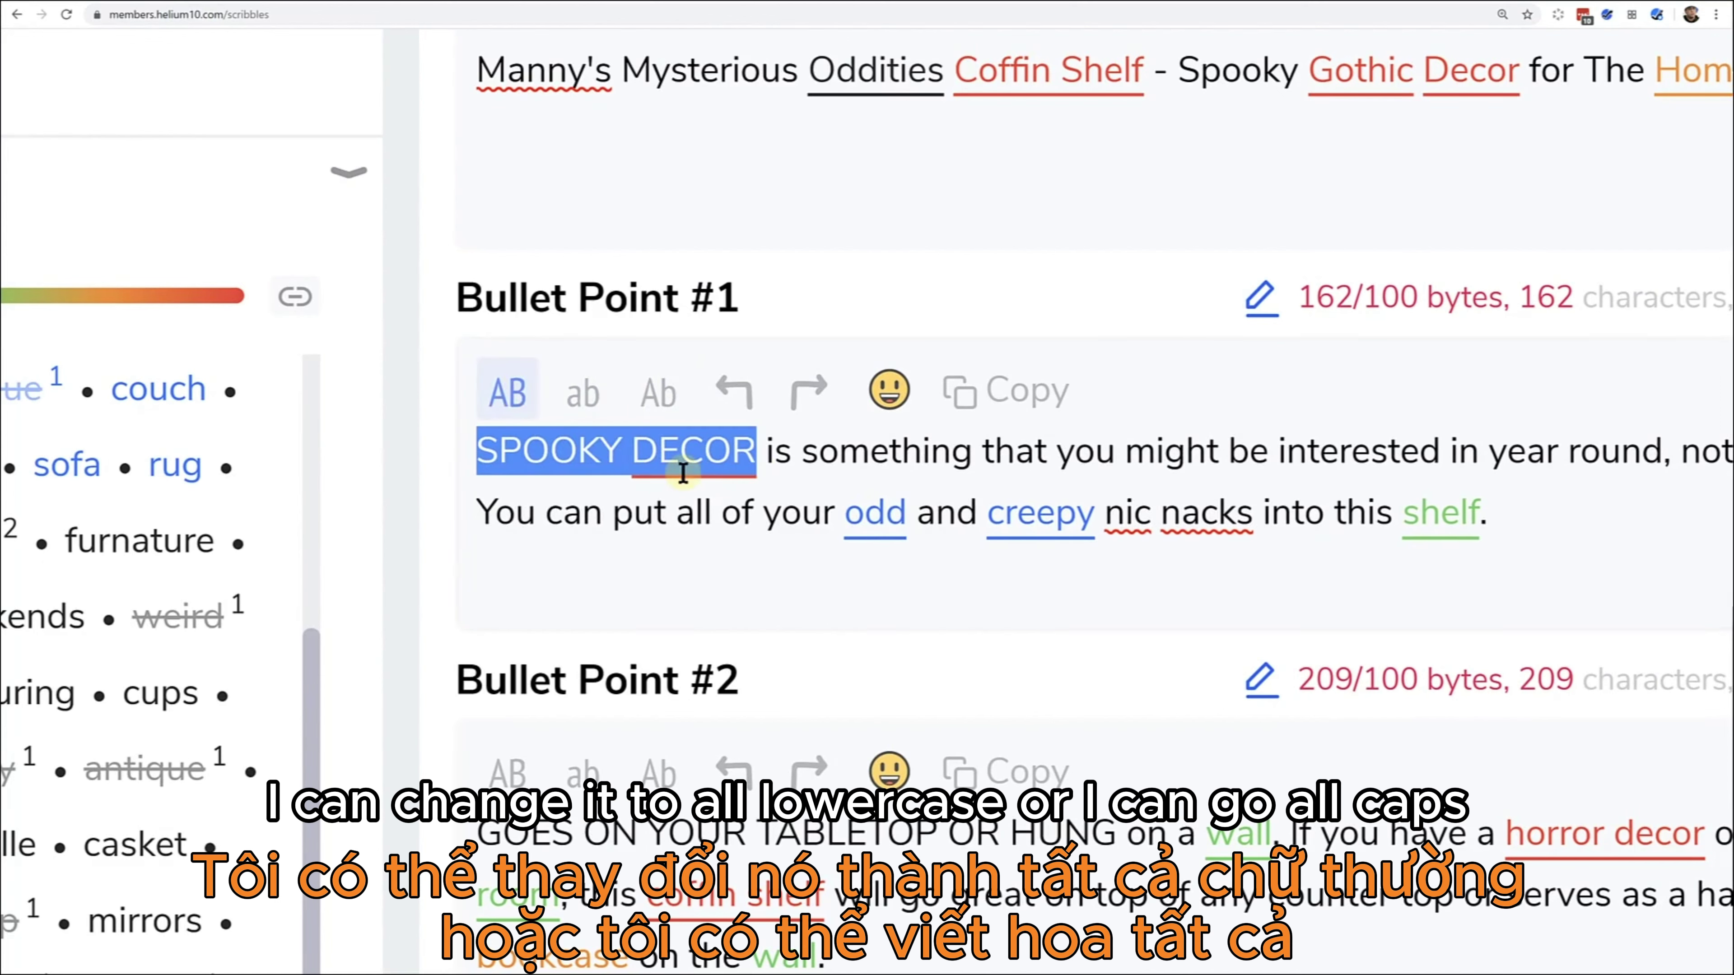
{"action": "left_click", "coordinate": [838, 479]}
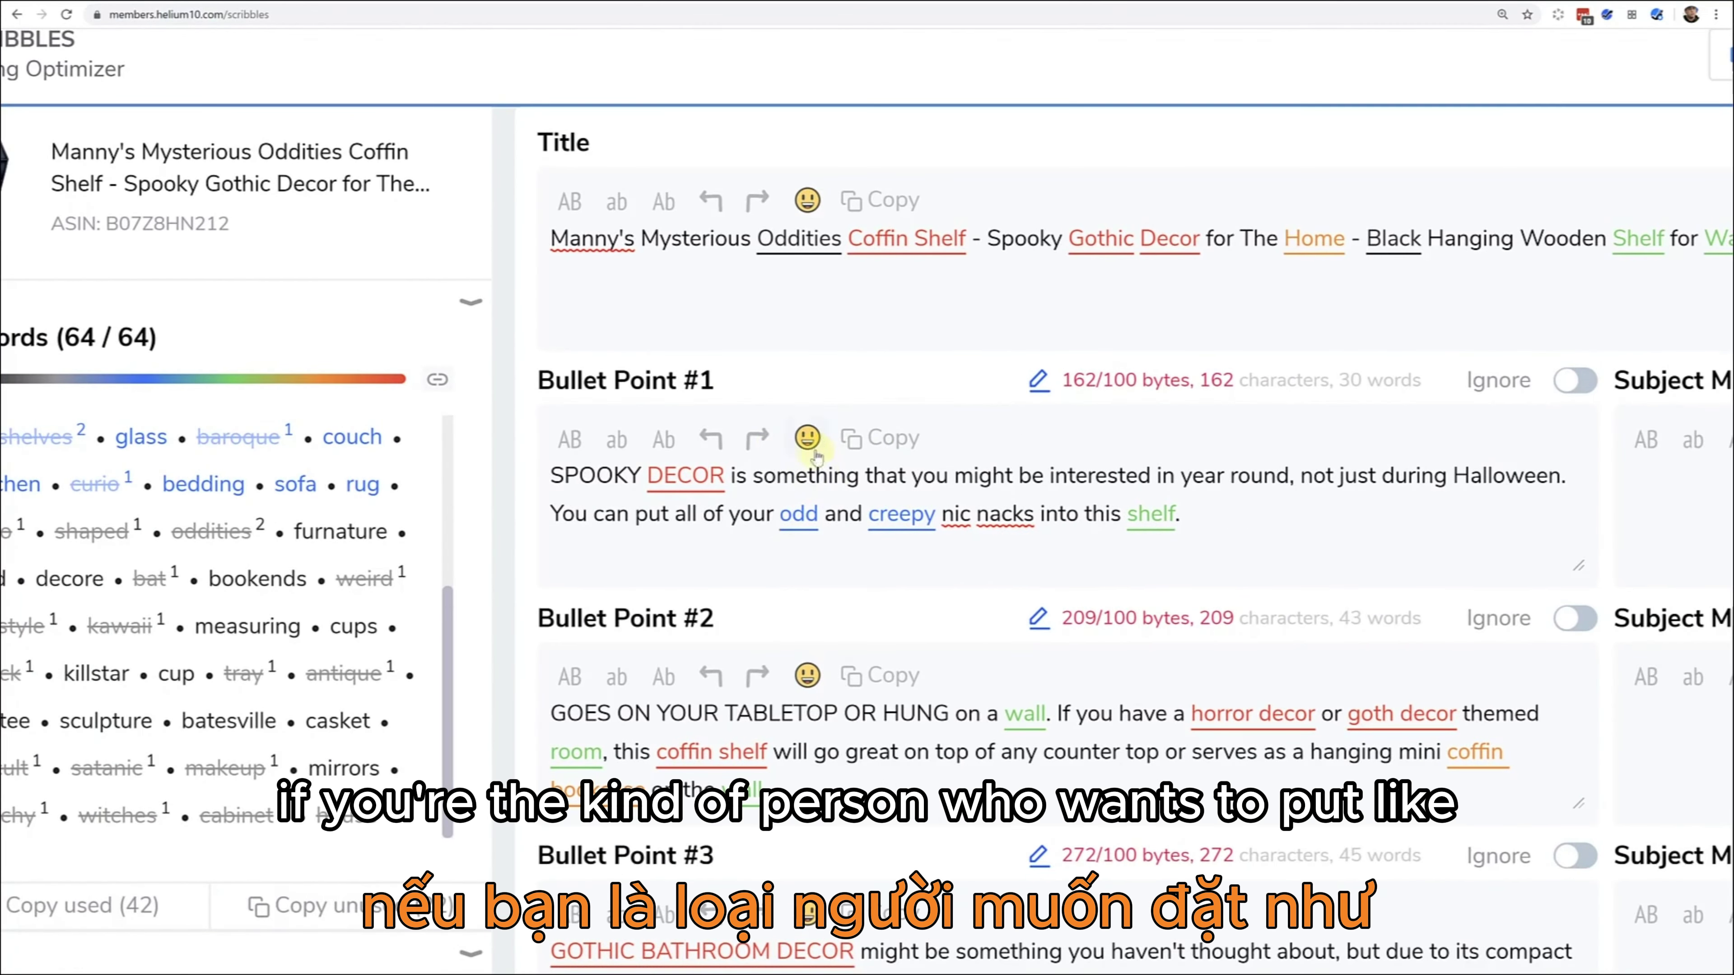
{"action": "left_click", "coordinate": [808, 440]}
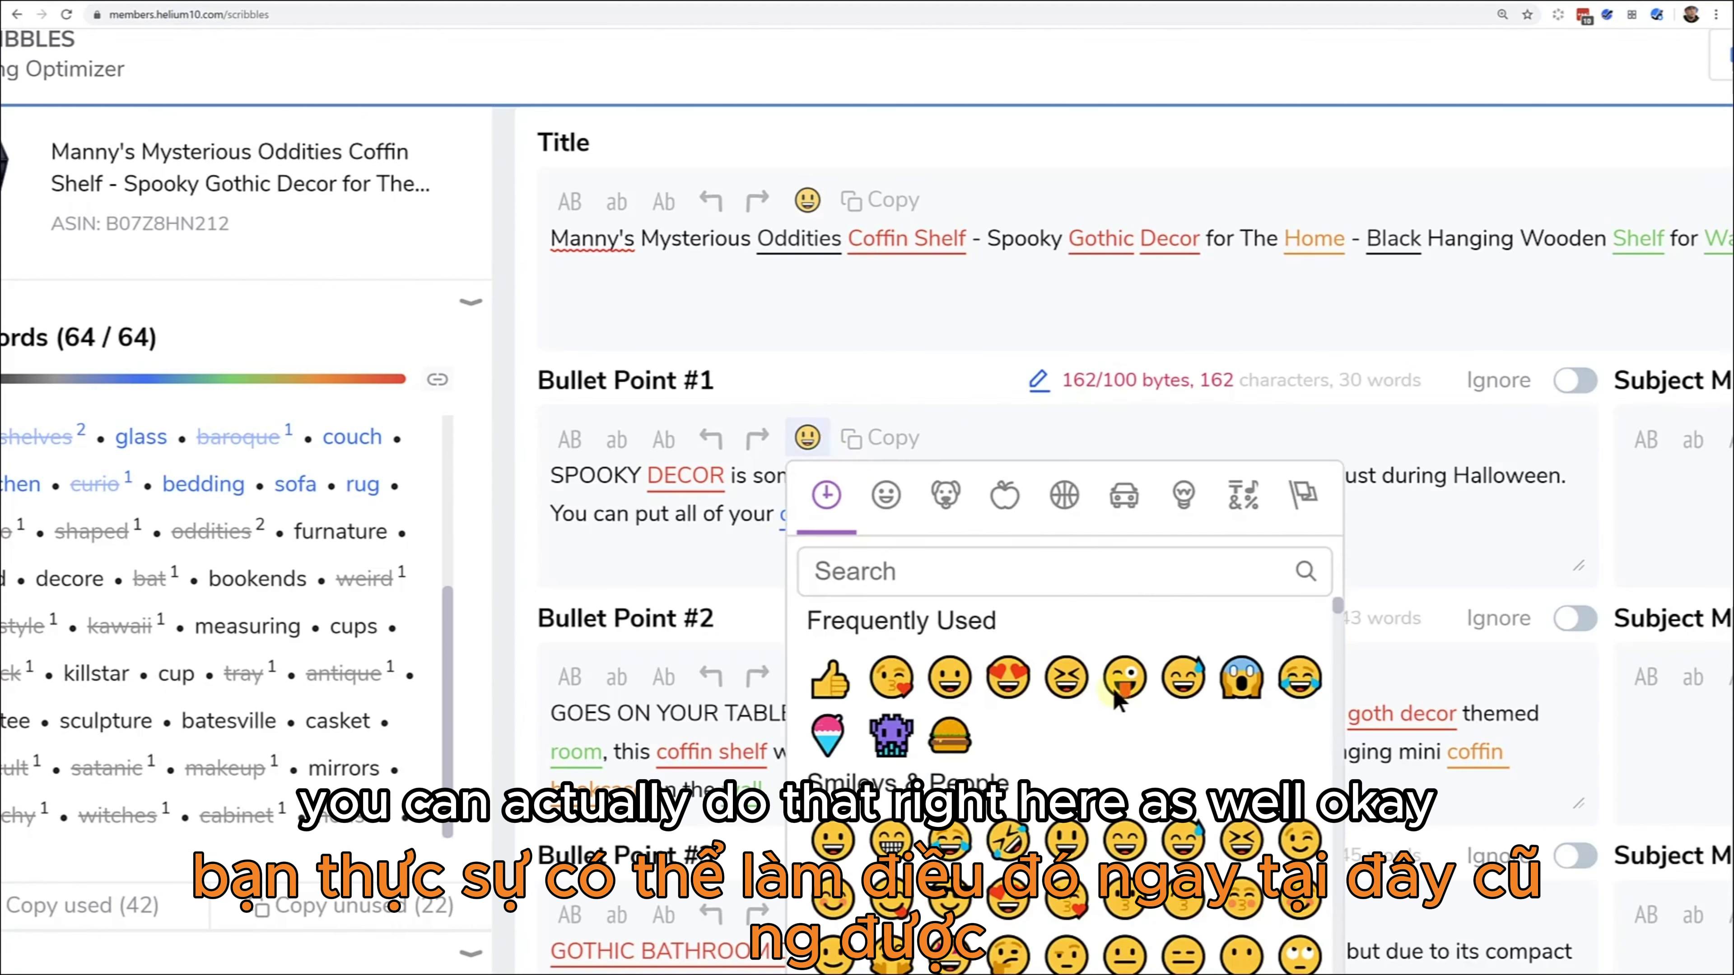
{"action": "left_click", "coordinate": [1424, 525]}
{"action": "left_click", "coordinate": [672, 539]}
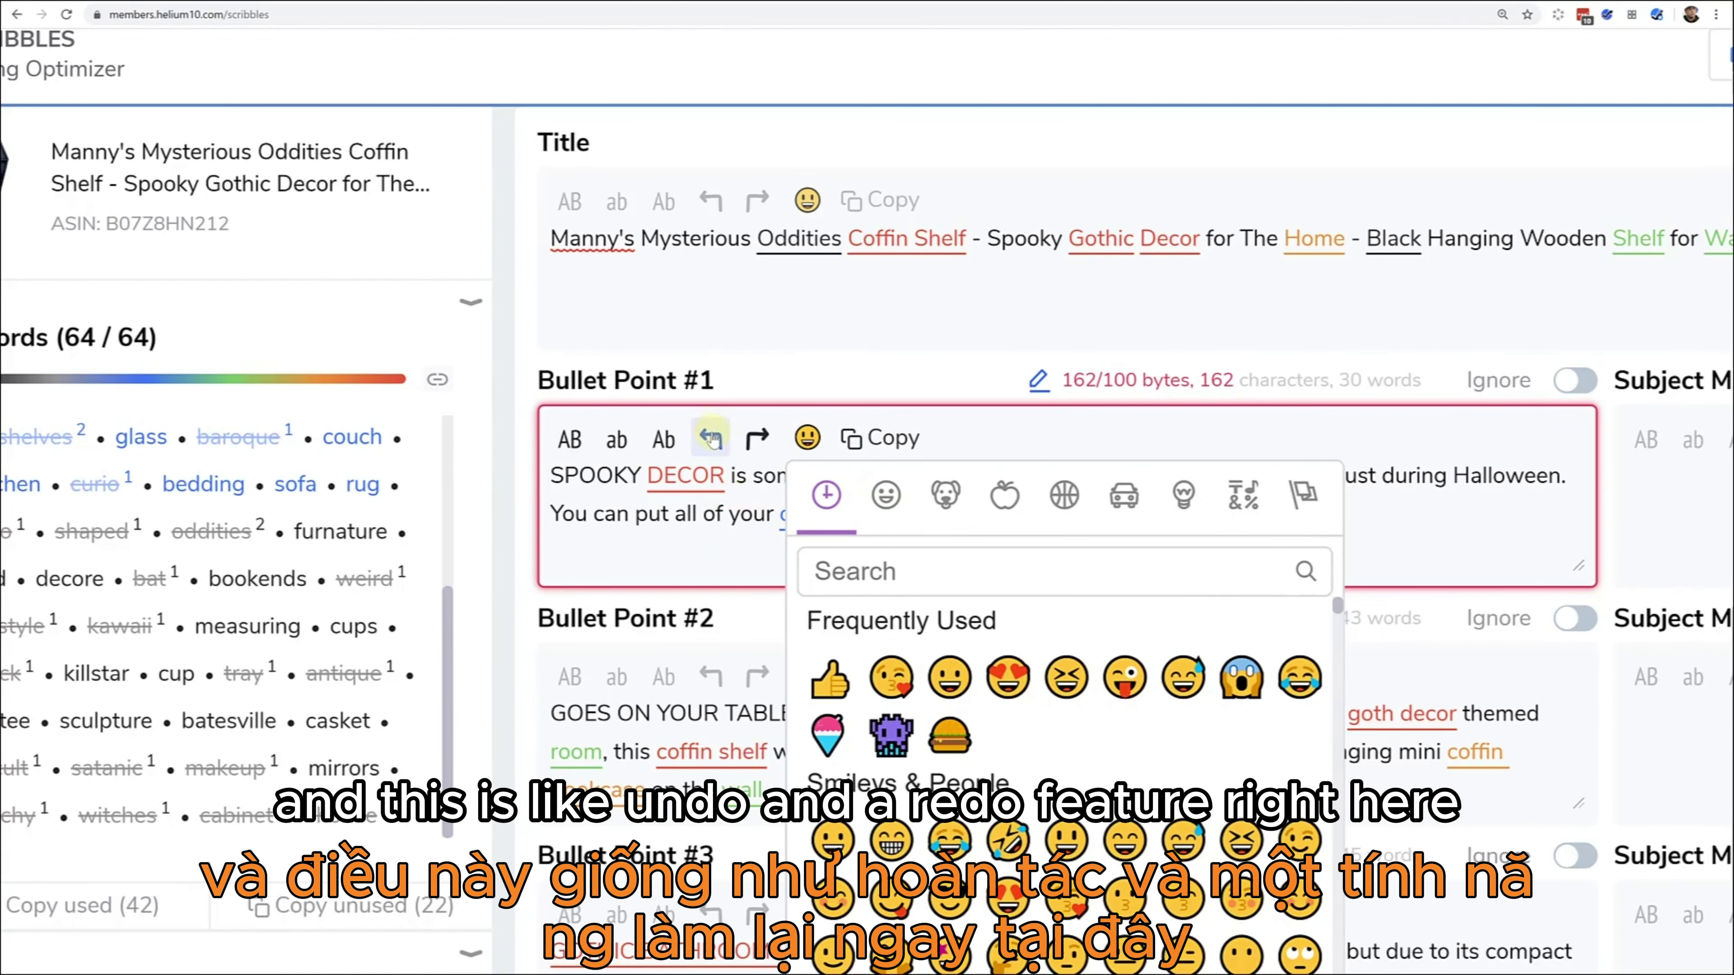
{"action": "left_click", "coordinate": [756, 441]}
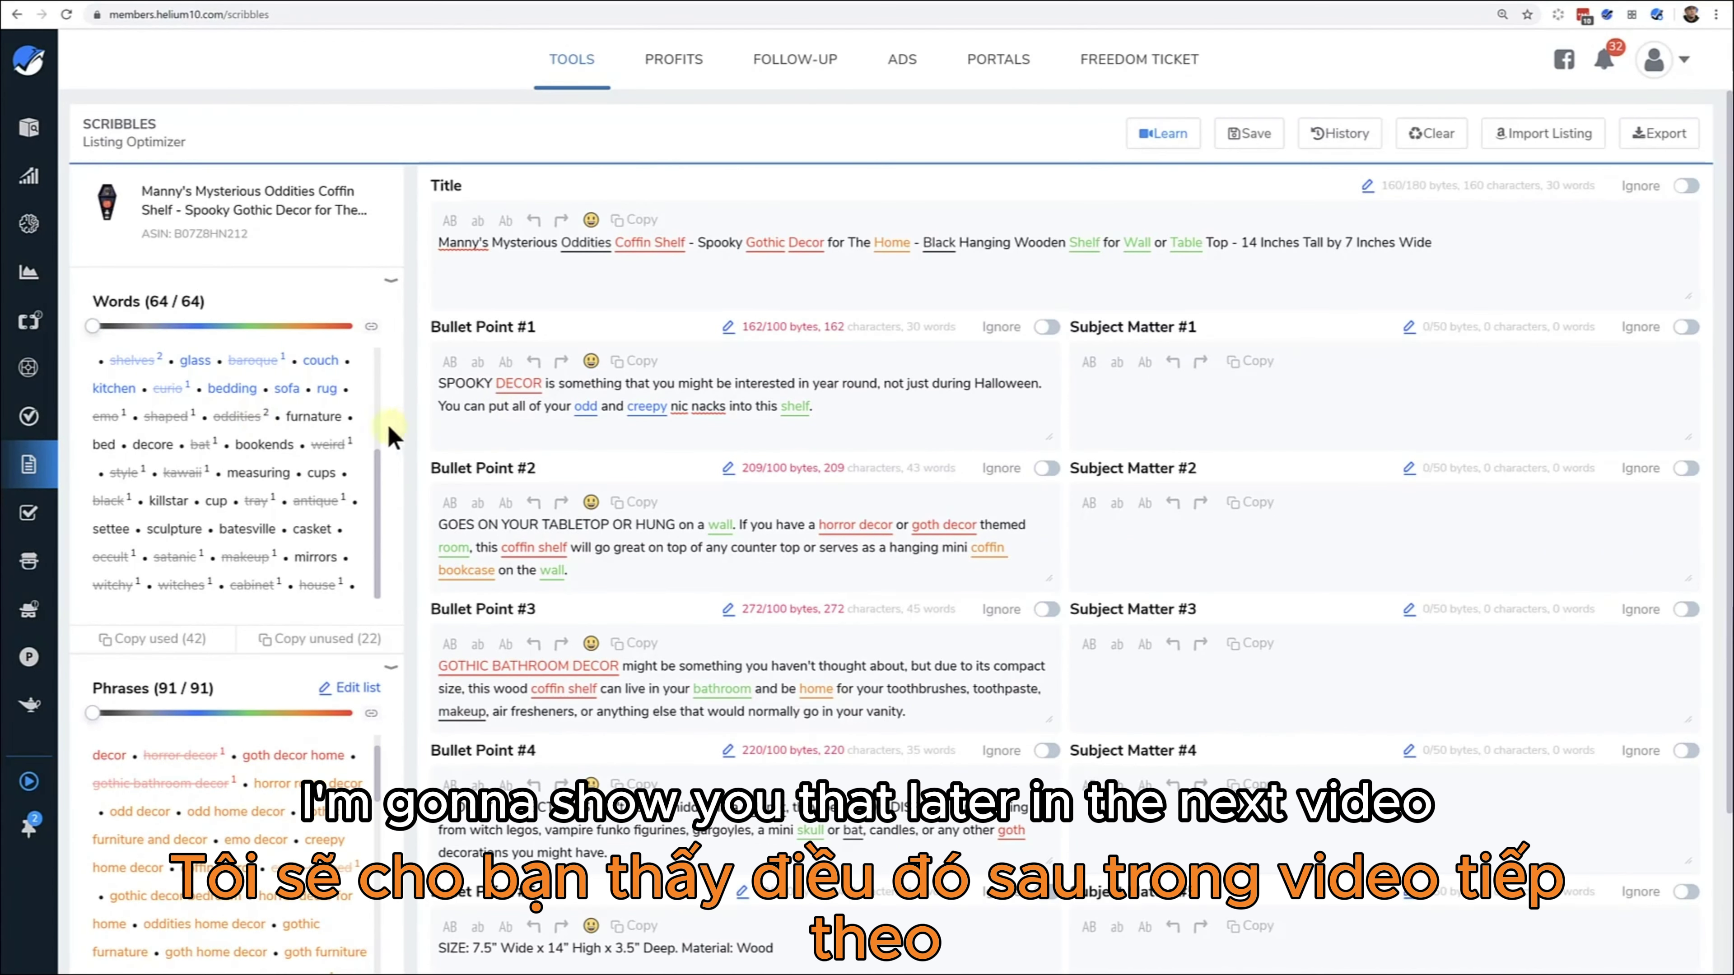
Step: Highlight 'decor' from the Words list and review its uses like horror decor in Bullet Point #2
{"action": "scroll", "coordinate": [283, 441], "scroll_direction": "up", "scroll_amount": 3}
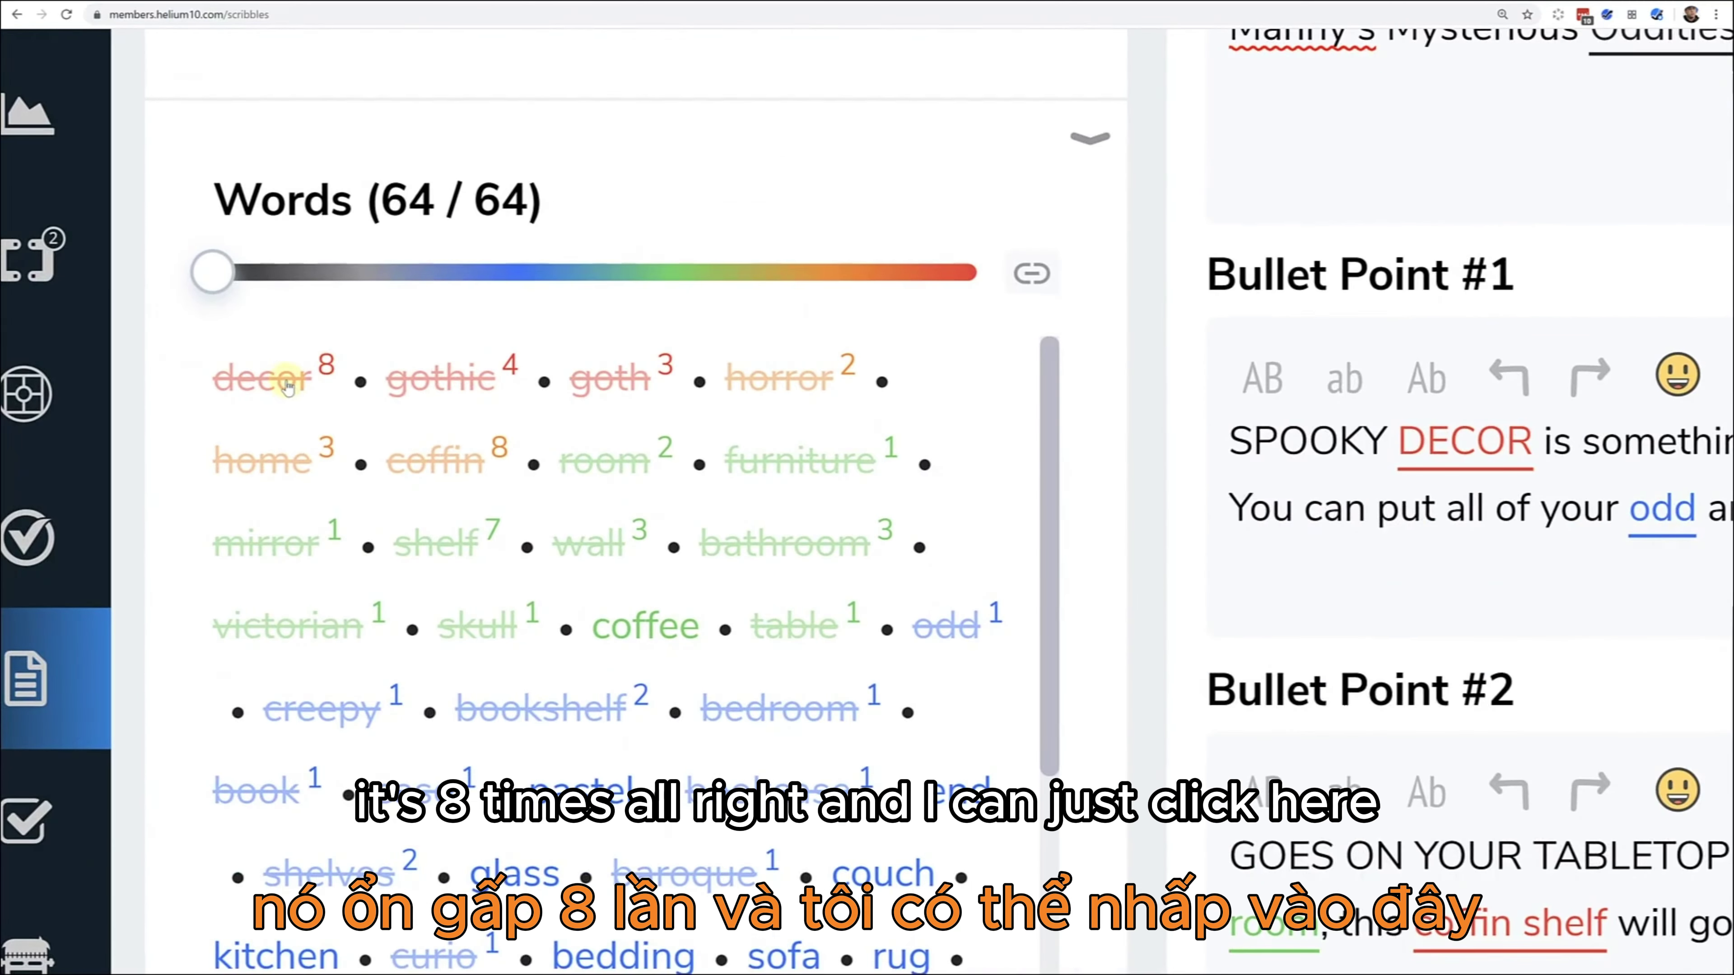
{"action": "left_click", "coordinate": [270, 389]}
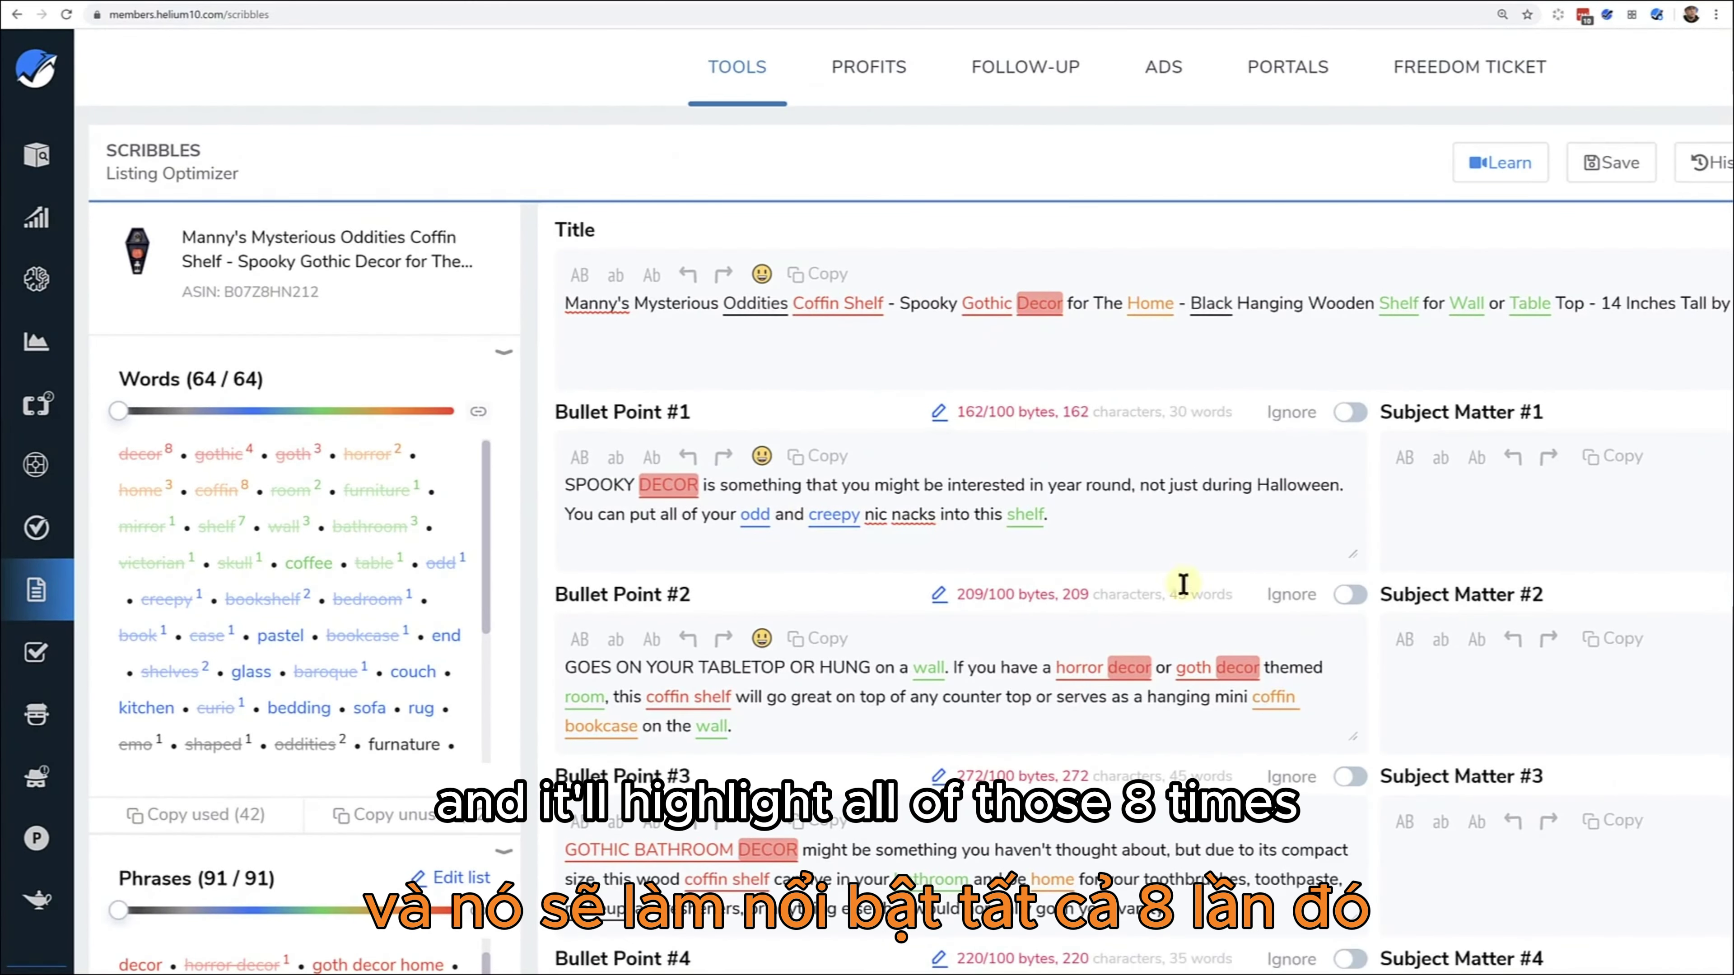
{"action": "scroll", "coordinate": [961, 673], "scroll_direction": "down", "scroll_amount": 1}
{"action": "scroll", "coordinate": [960, 673], "scroll_direction": "down", "scroll_amount": 1}
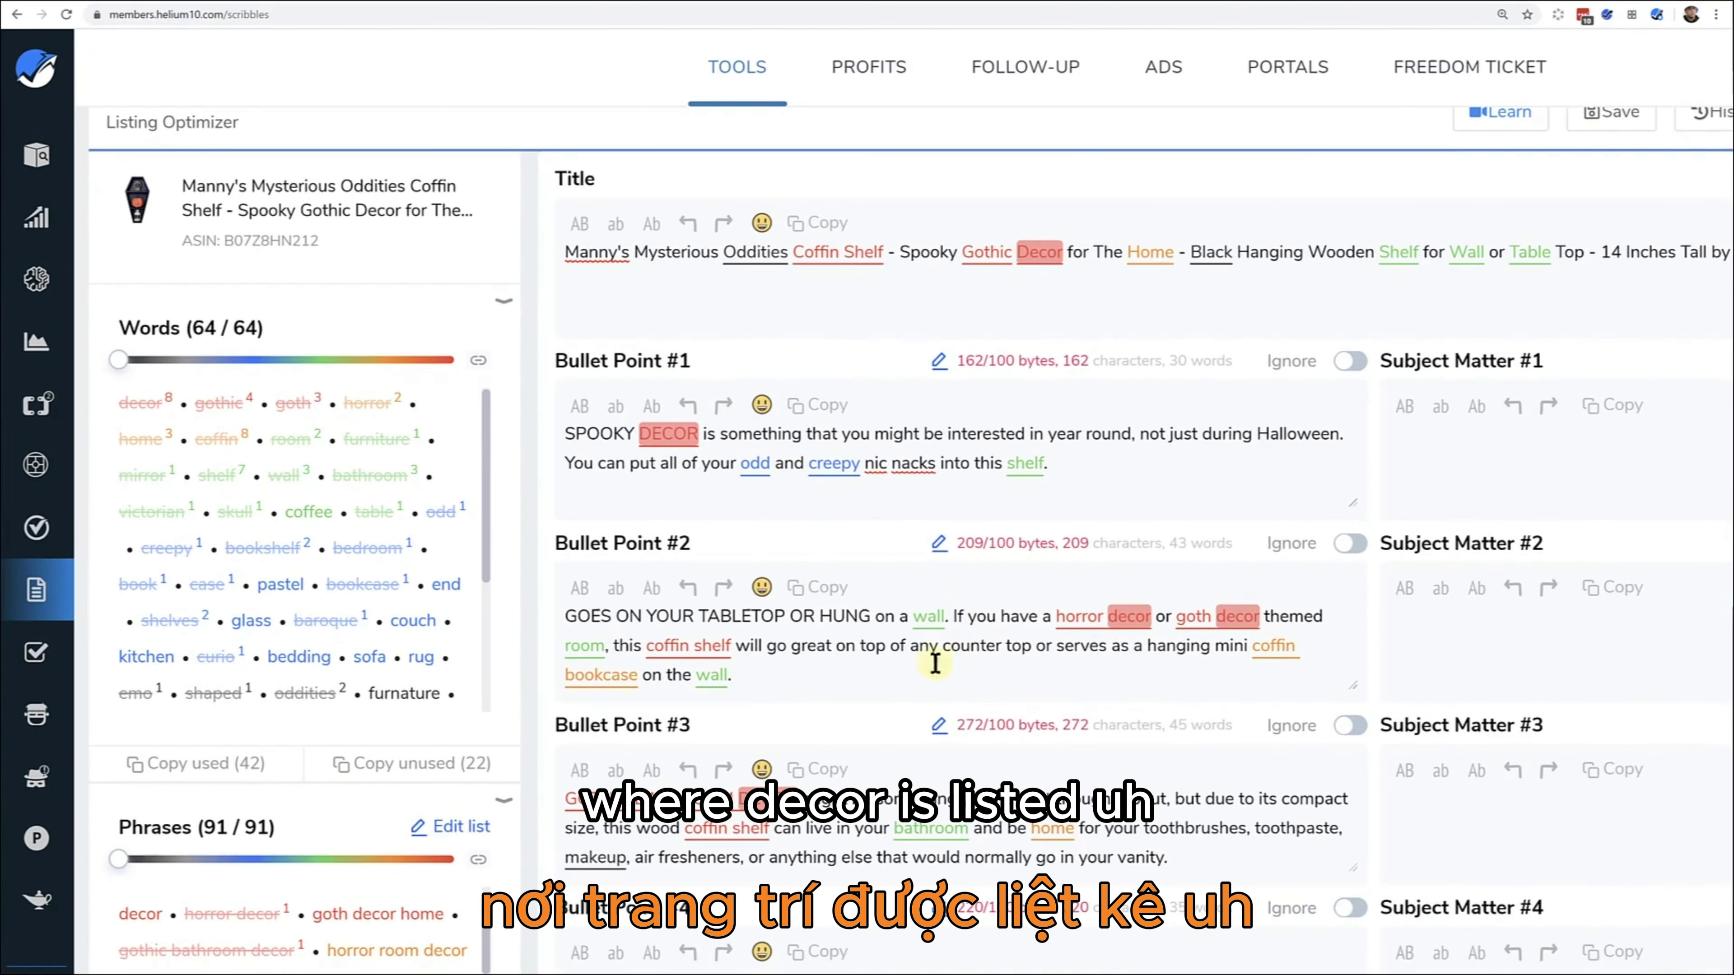
{"action": "left_click_drag", "start_coordinate": [484, 543], "coordinate": [486, 711]}
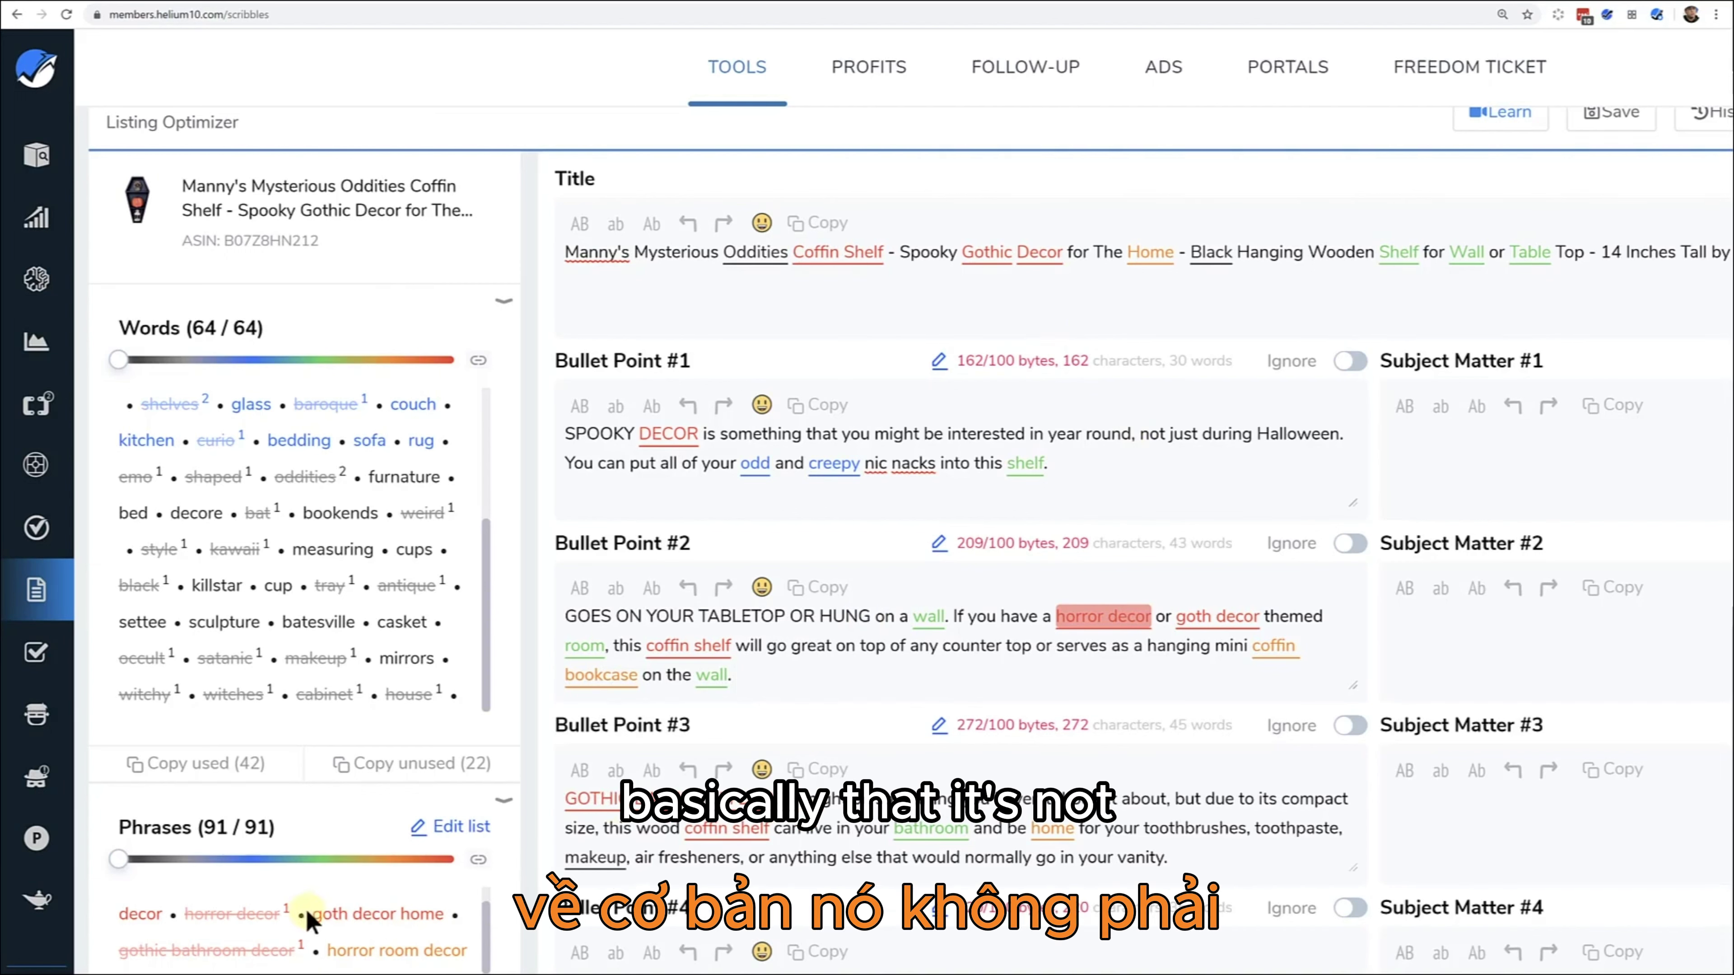
{"action": "key", "text": "ctrl+minus"}
{"action": "key", "text": "ctrl+minus"}
{"action": "scroll", "coordinate": [786, 762], "scroll_direction": "down", "scroll_amount": 3}
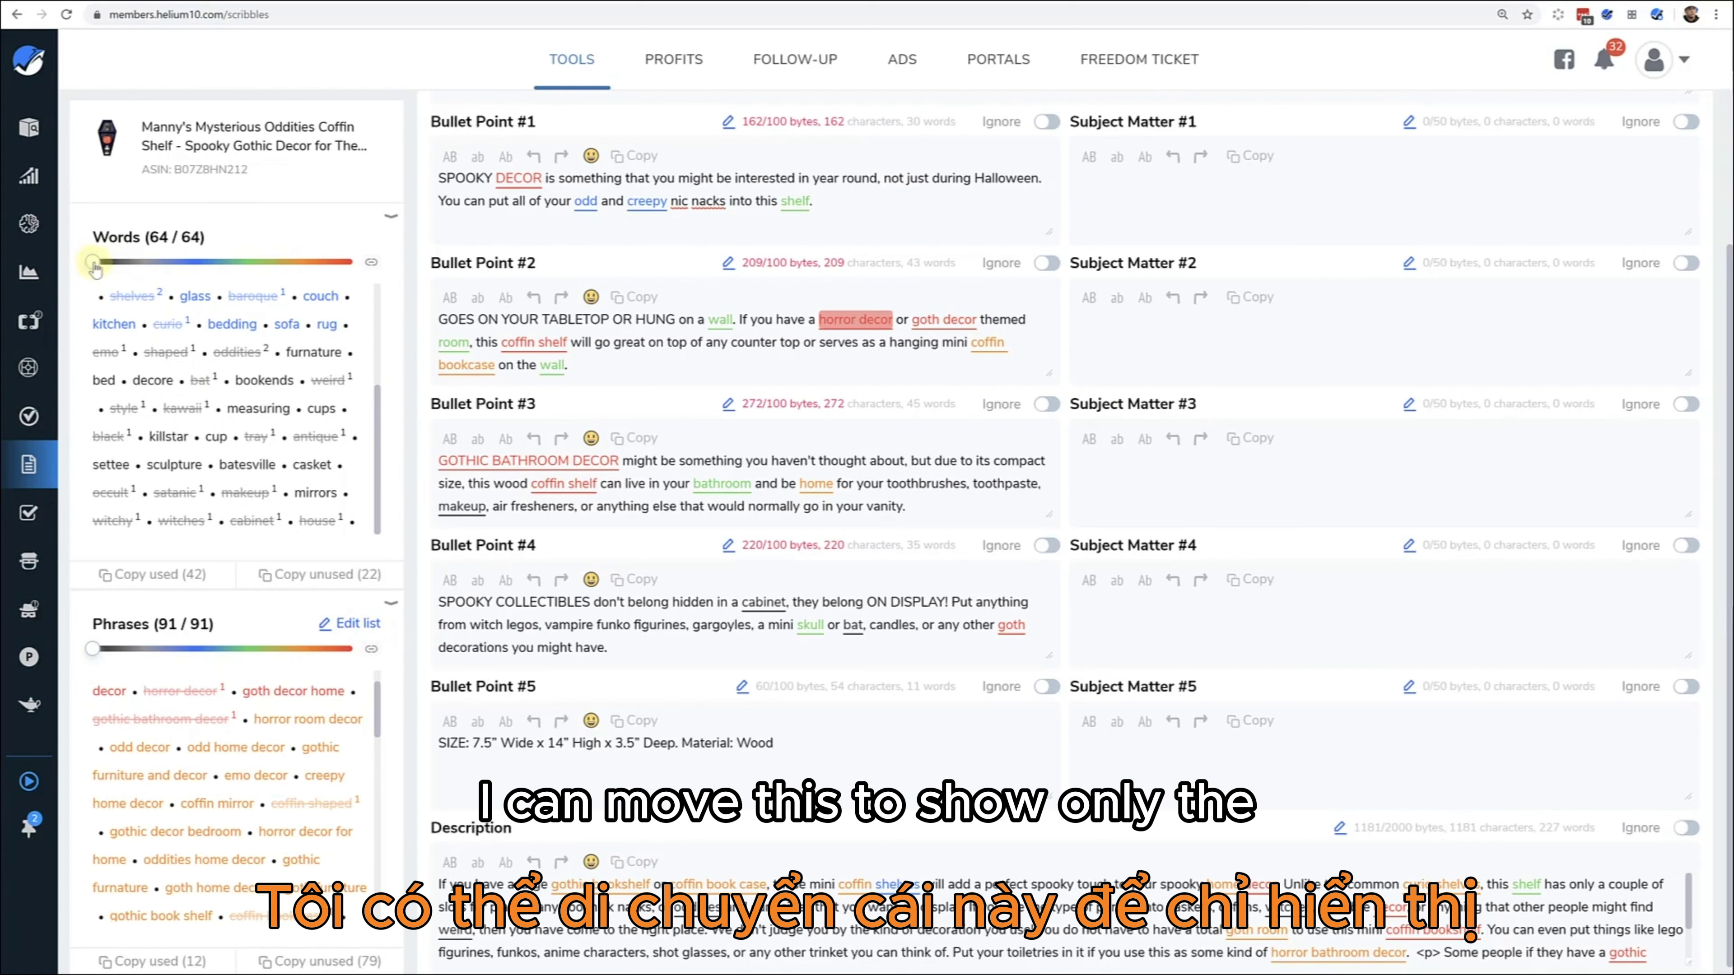
{"action": "mouse_move", "coordinate": [96, 270]}
{"action": "left_mouse_down"}
{"action": "mouse_move", "coordinate": [293, 275]}
{"action": "mouse_move", "coordinate": [76, 274]}
{"action": "left_mouse_up"}
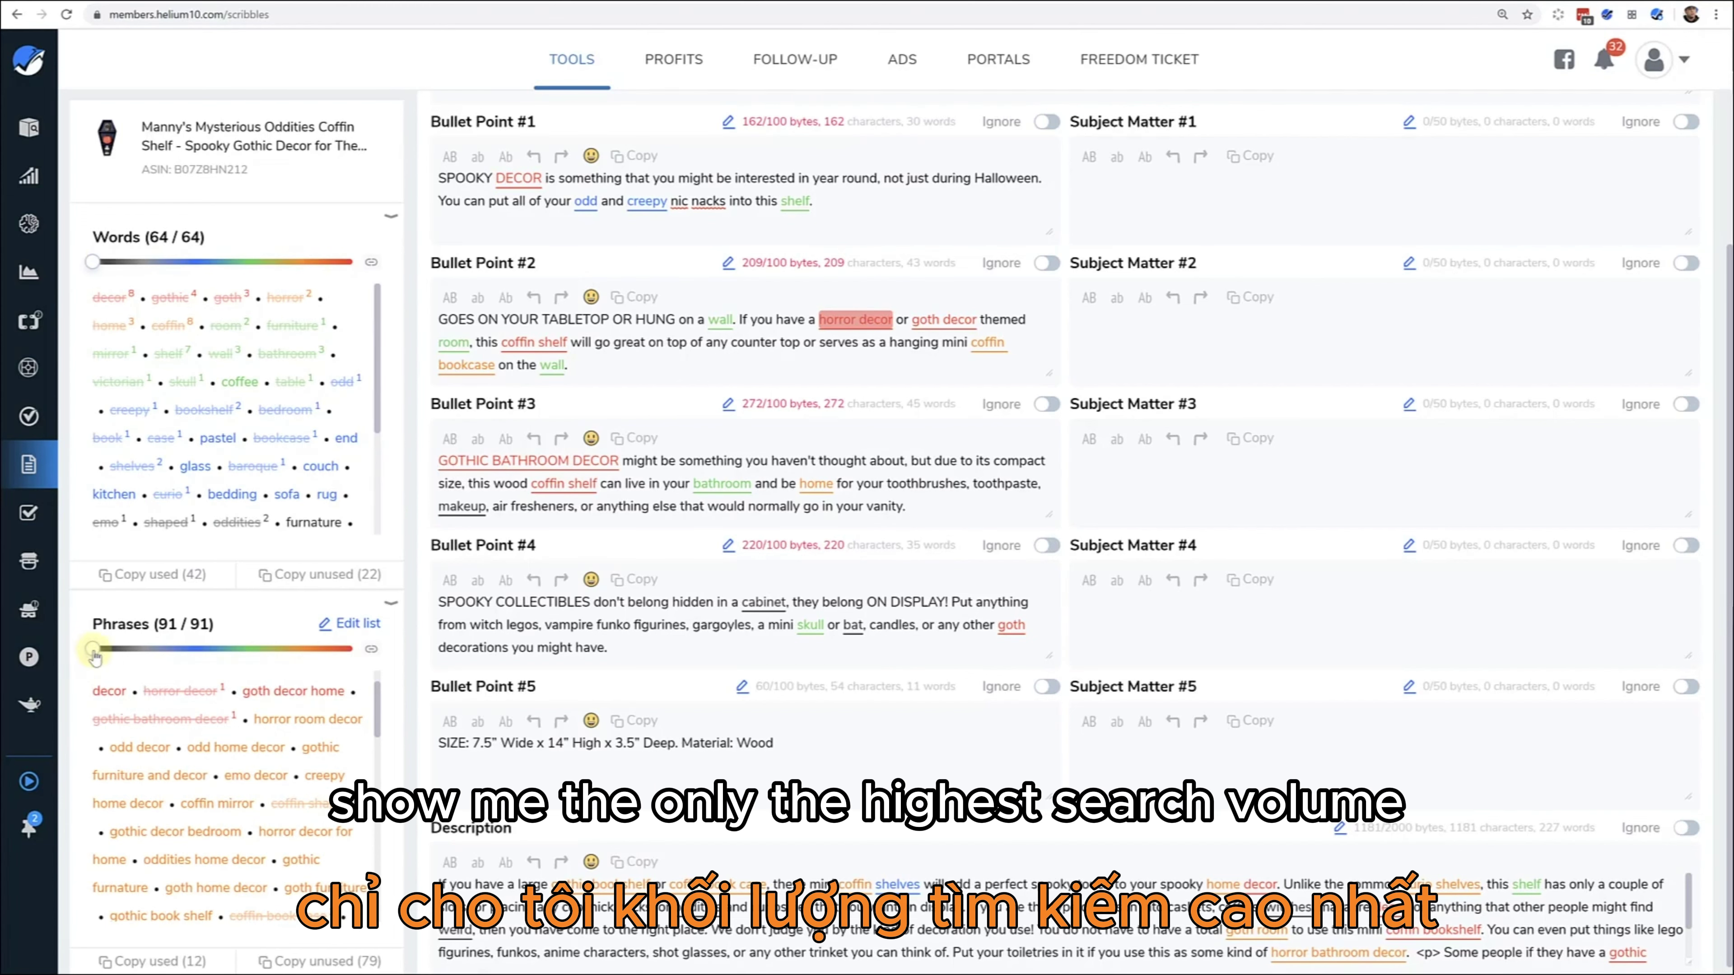
{"action": "mouse_move", "coordinate": [94, 656]}
{"action": "left_mouse_down"}
{"action": "mouse_move", "coordinate": [295, 649]}
{"action": "mouse_move", "coordinate": [90, 651]}
{"action": "left_mouse_up"}
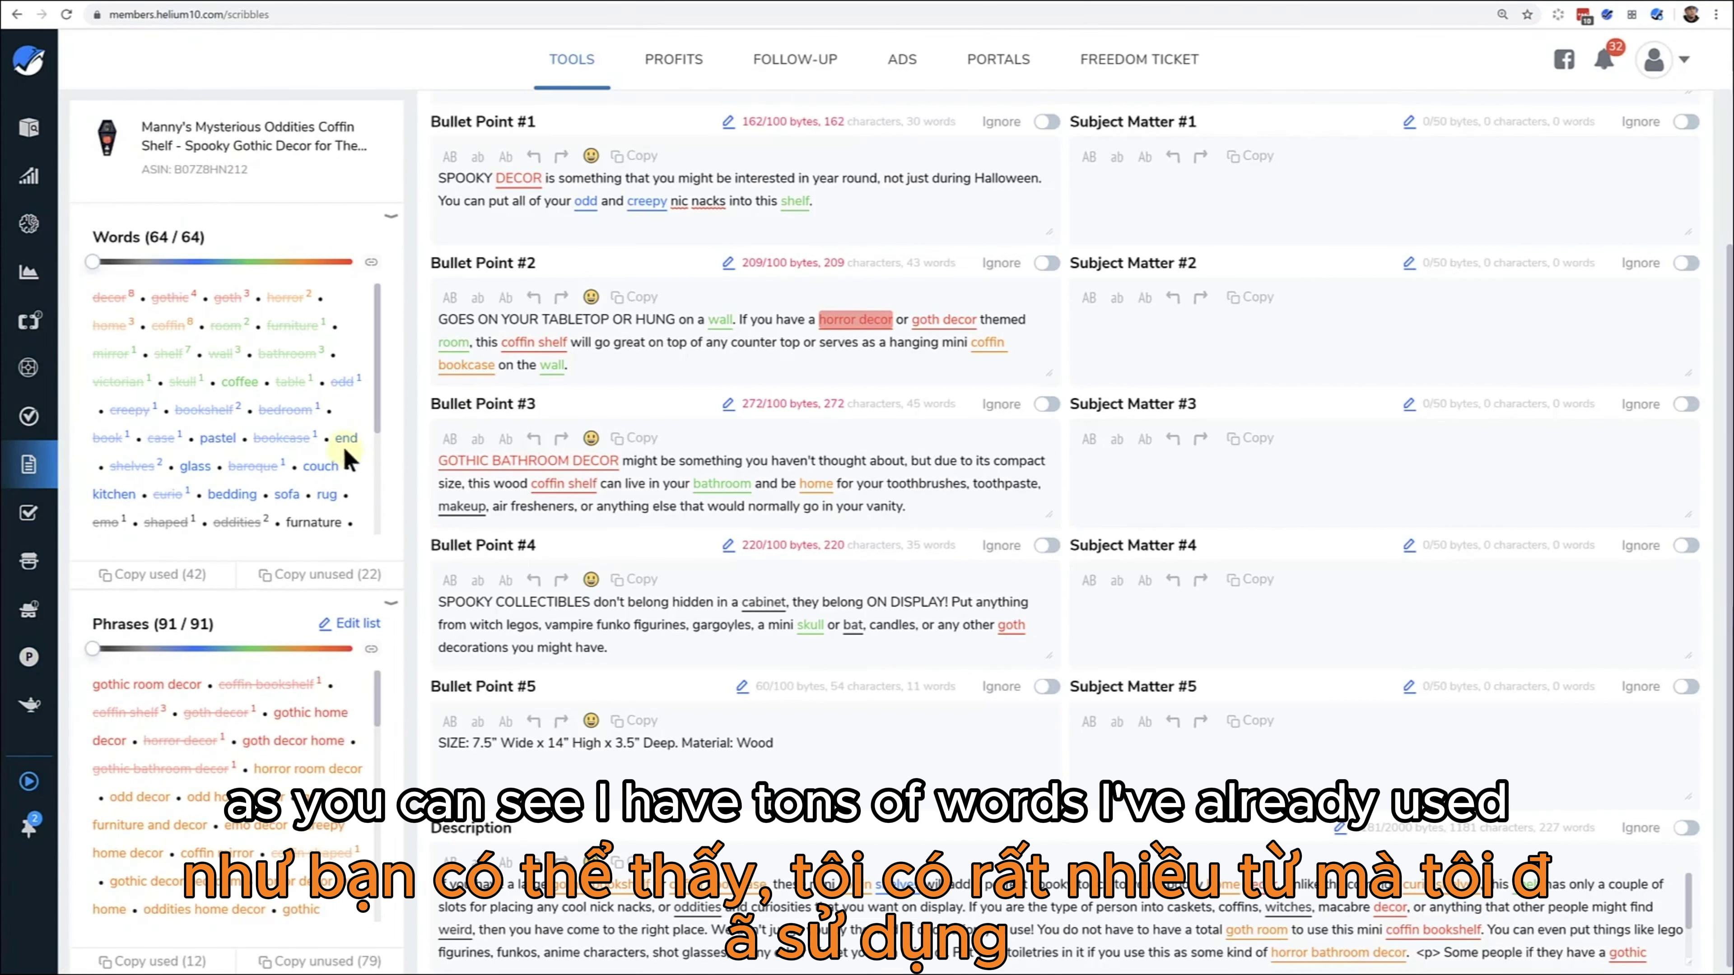
{"action": "scroll", "coordinate": [368, 513], "scroll_direction": "down", "scroll_amount": 2}
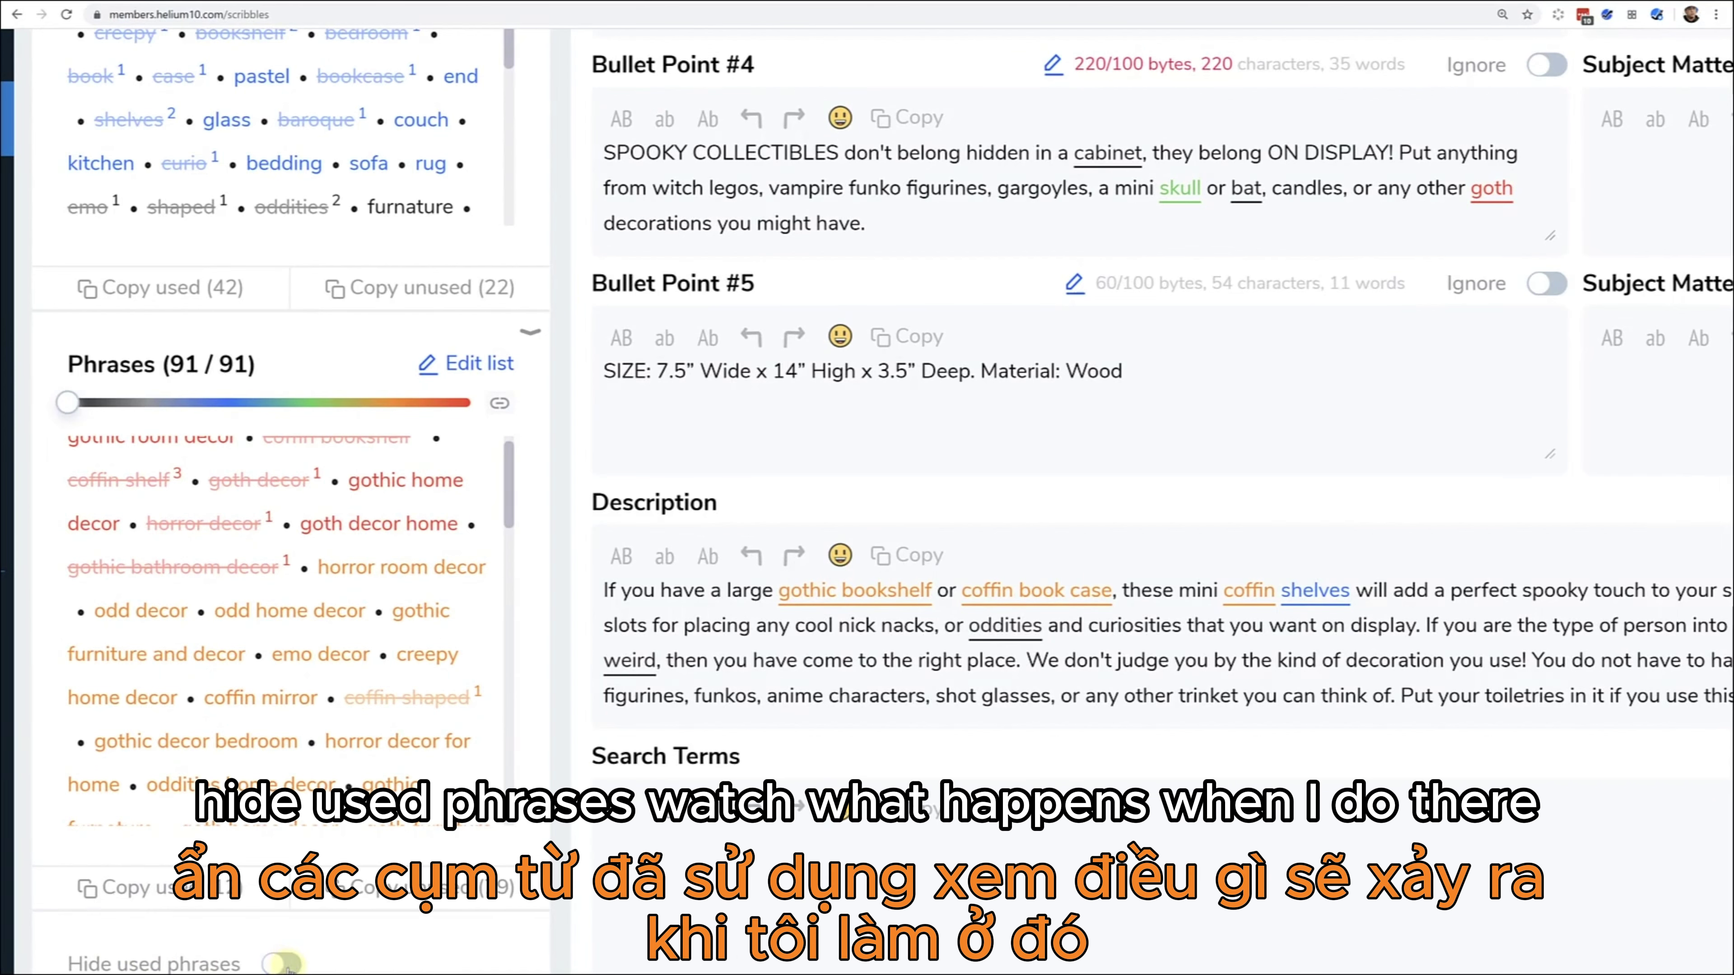
{"action": "left_click", "coordinate": [283, 963]}
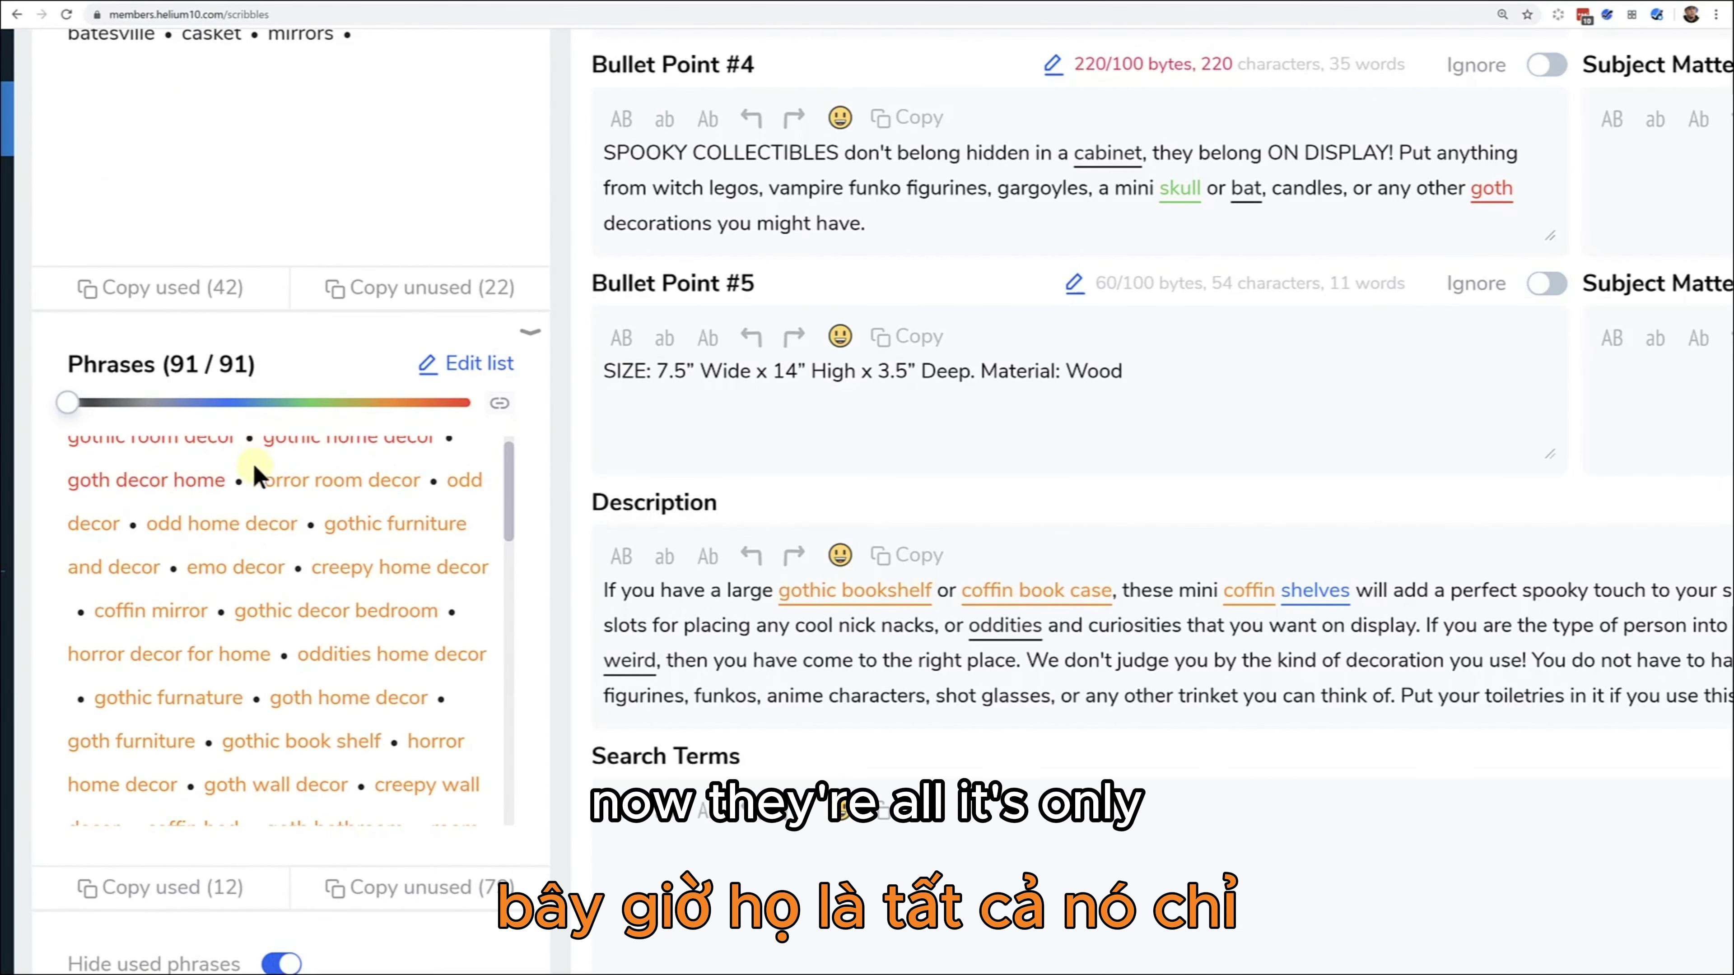
{"action": "scroll", "coordinate": [289, 533], "scroll_direction": "up", "scroll_amount": 1}
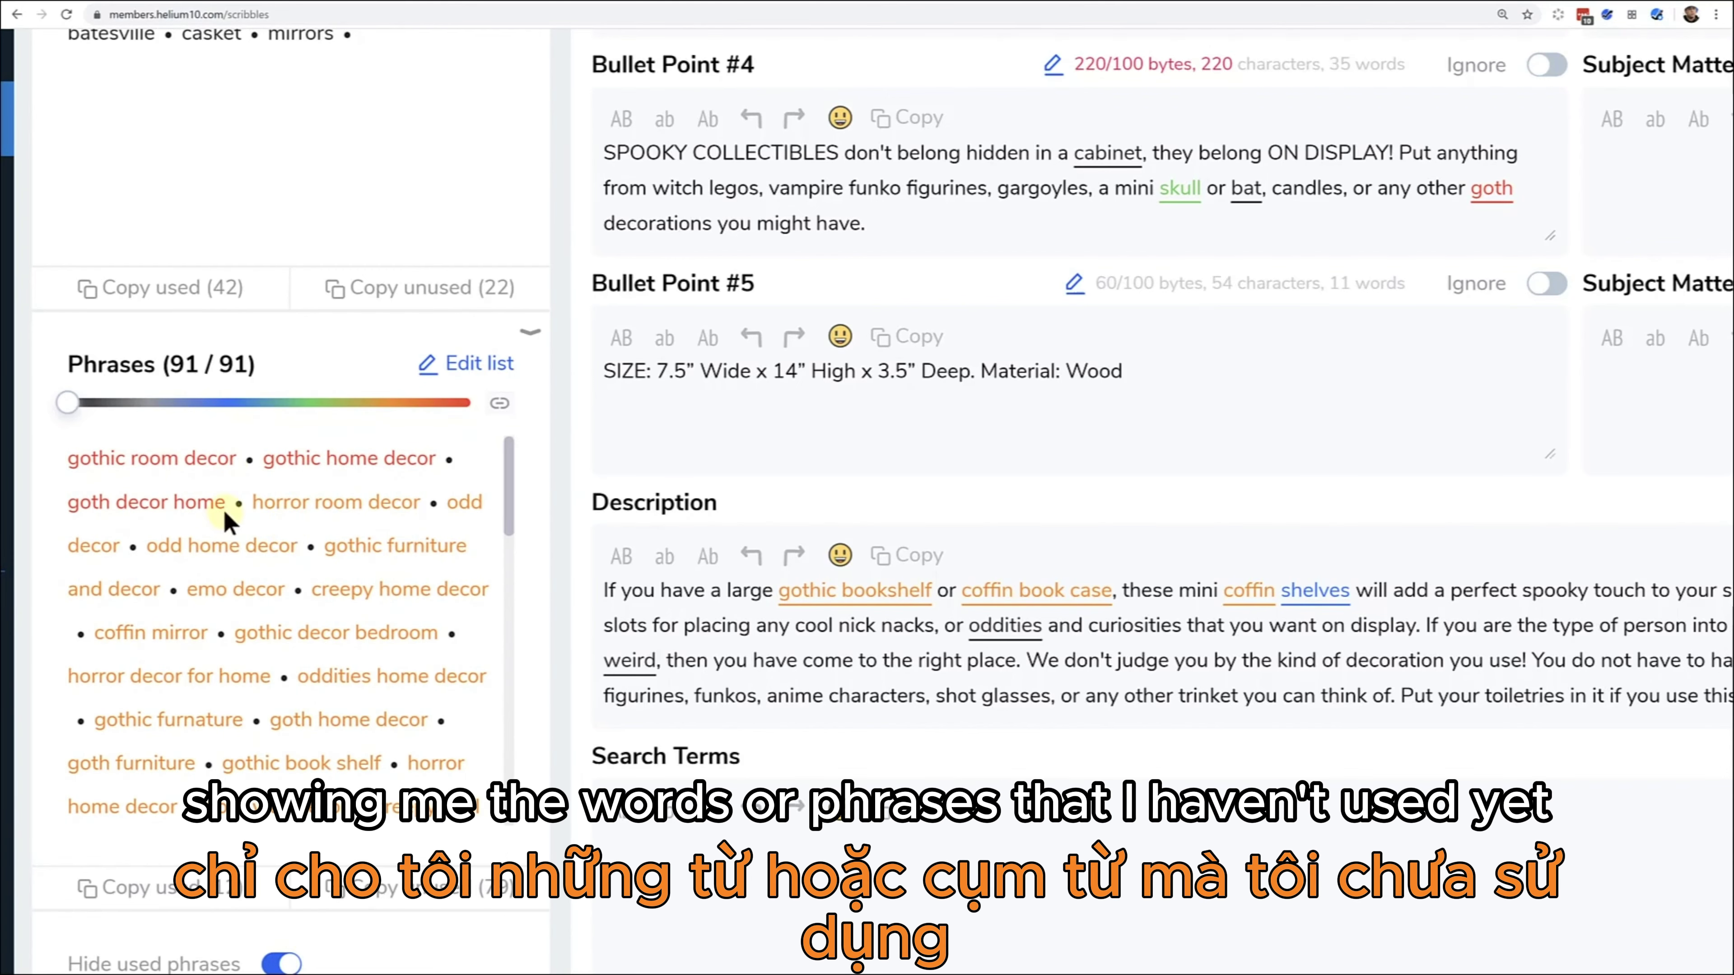
{"action": "left_click", "coordinate": [276, 963]}
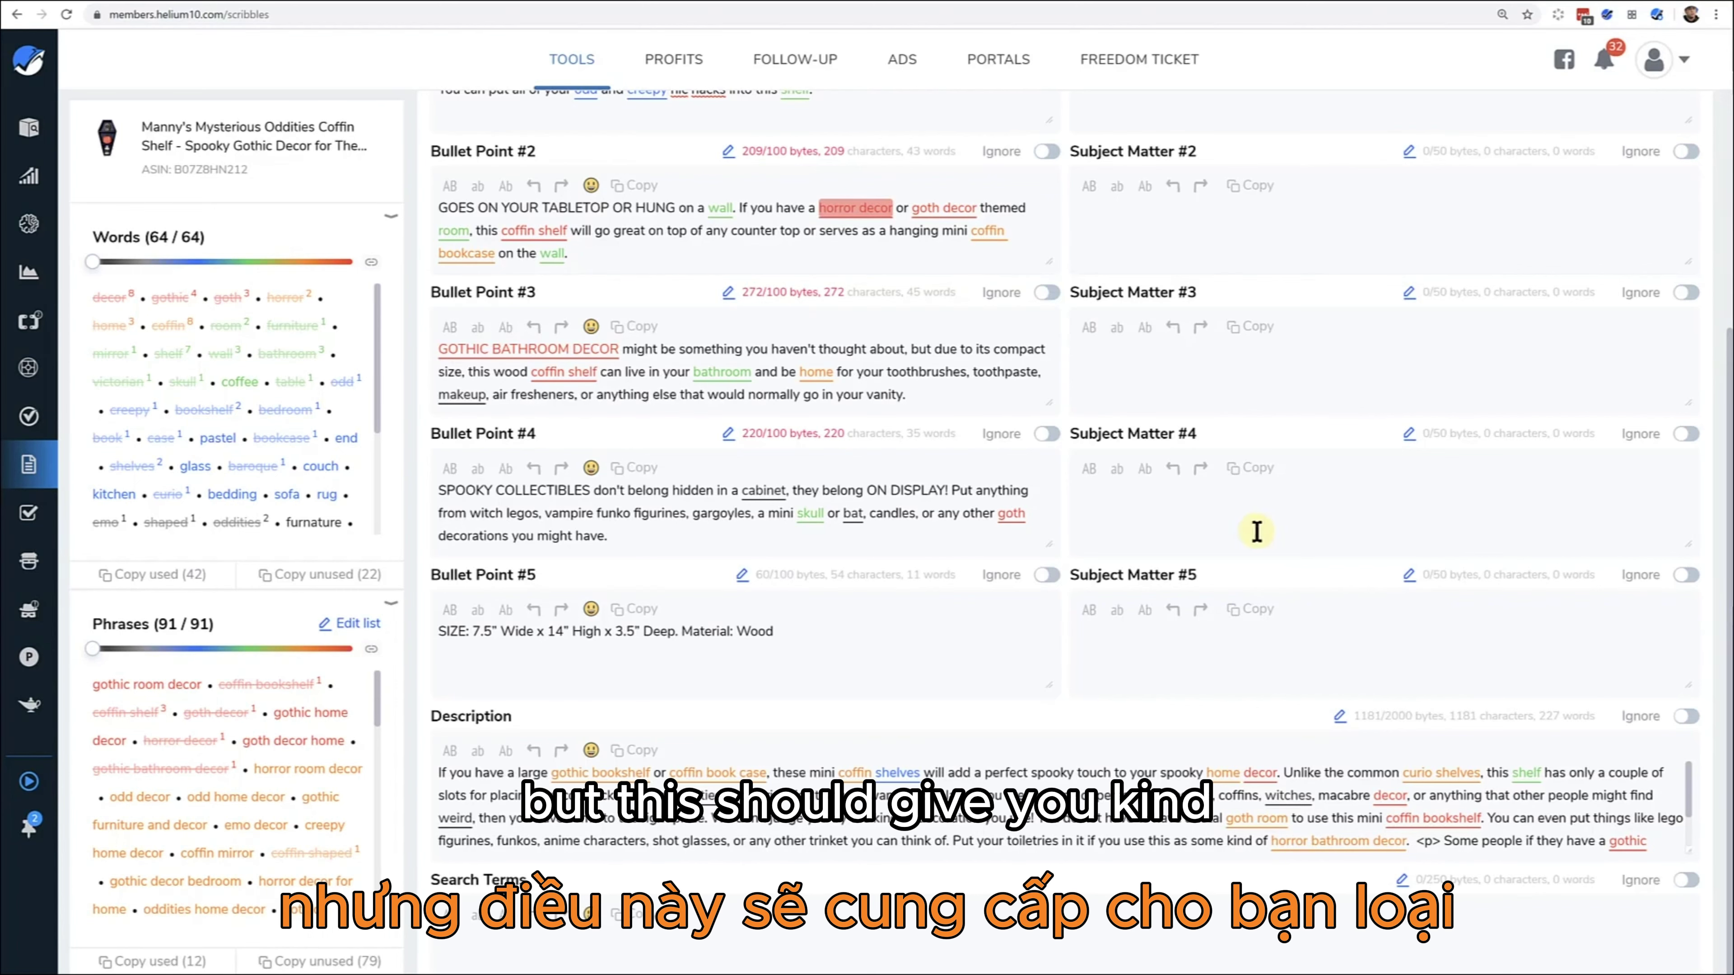
{"action": "scroll", "coordinate": [1353, 363], "scroll_direction": "up", "scroll_amount": 2}
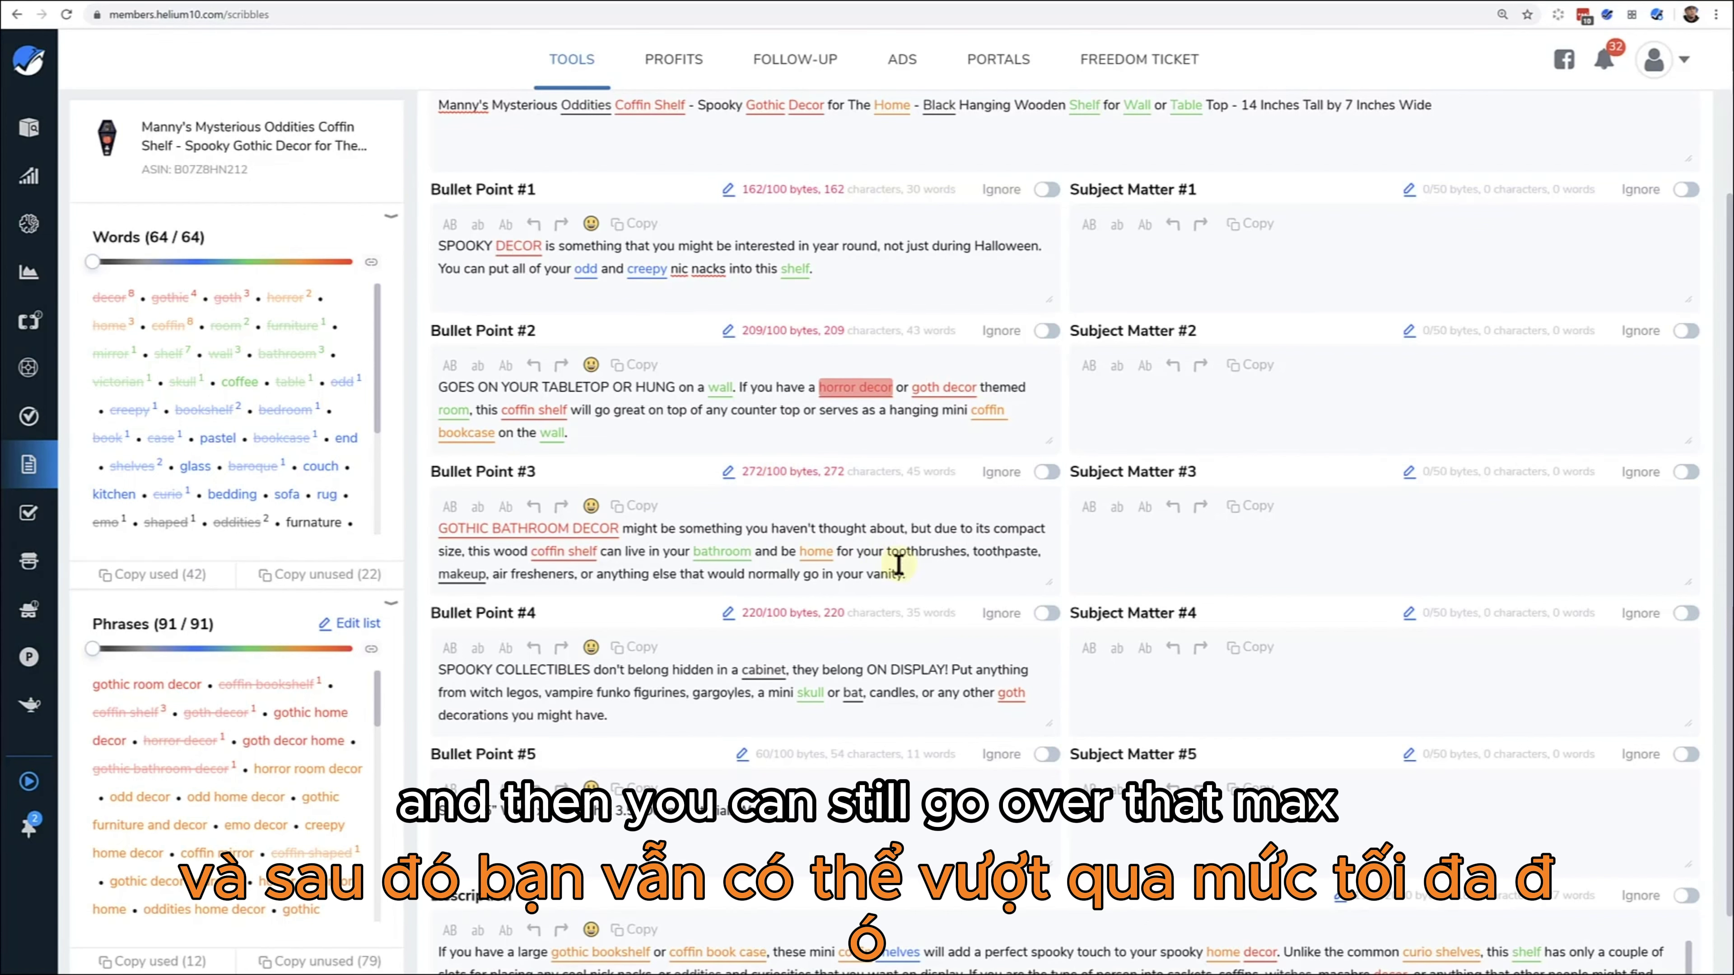
{"action": "left_click", "coordinate": [955, 574]}
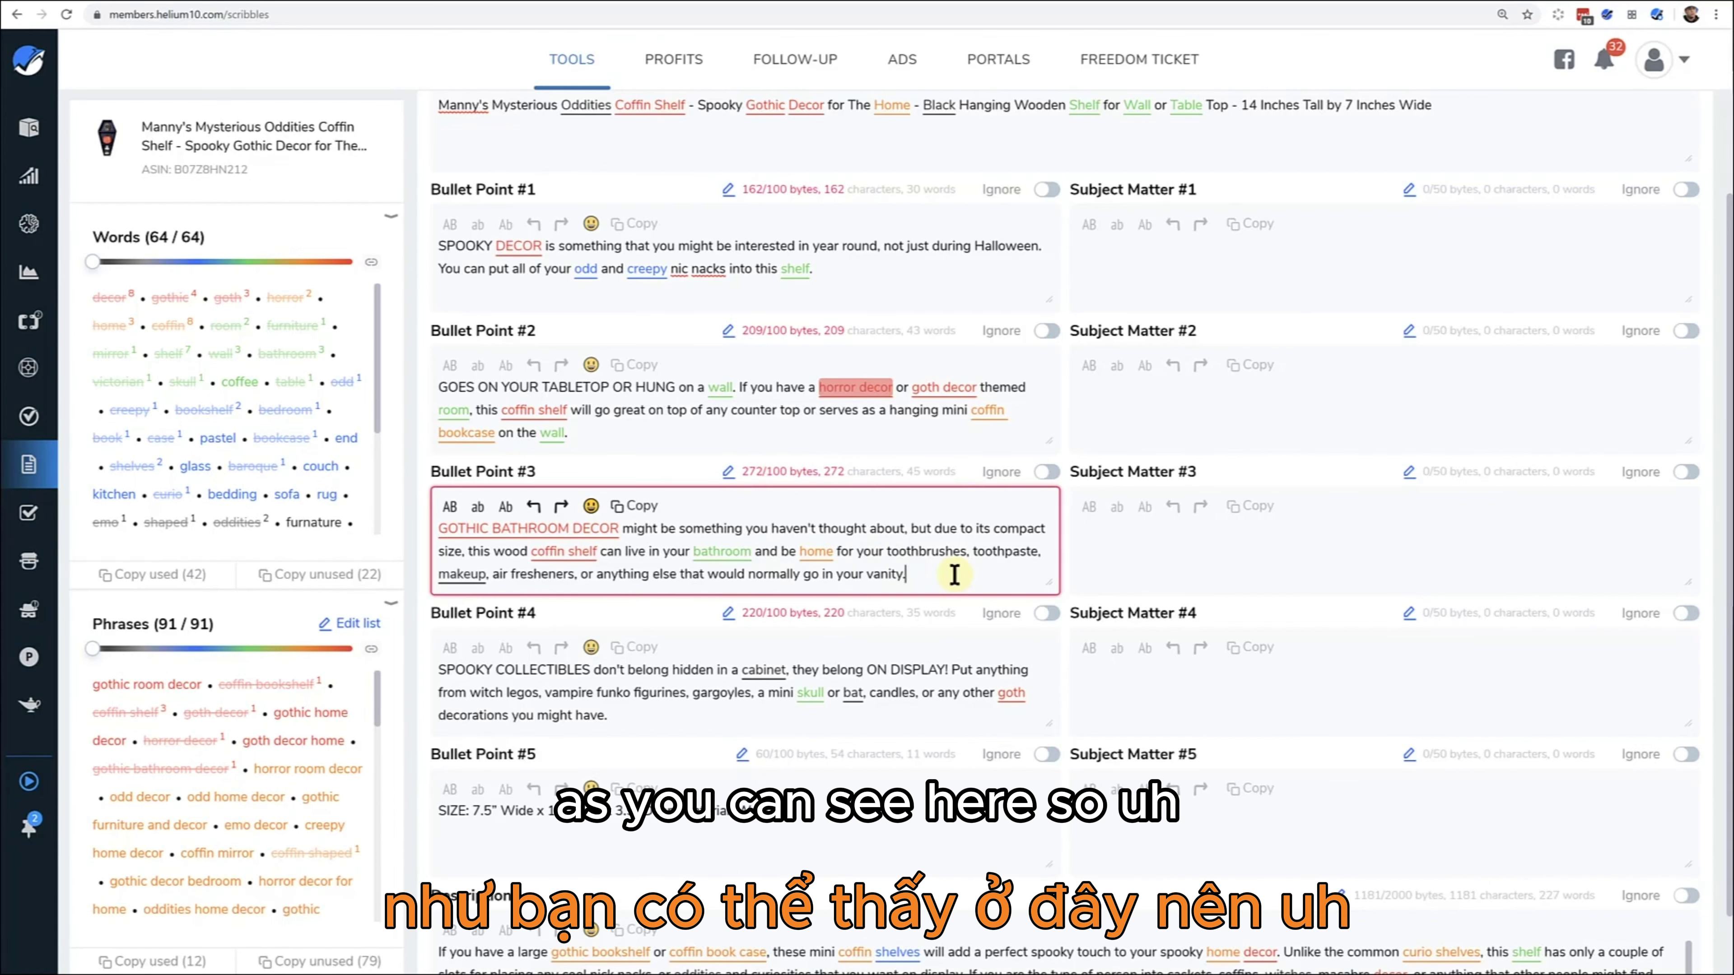